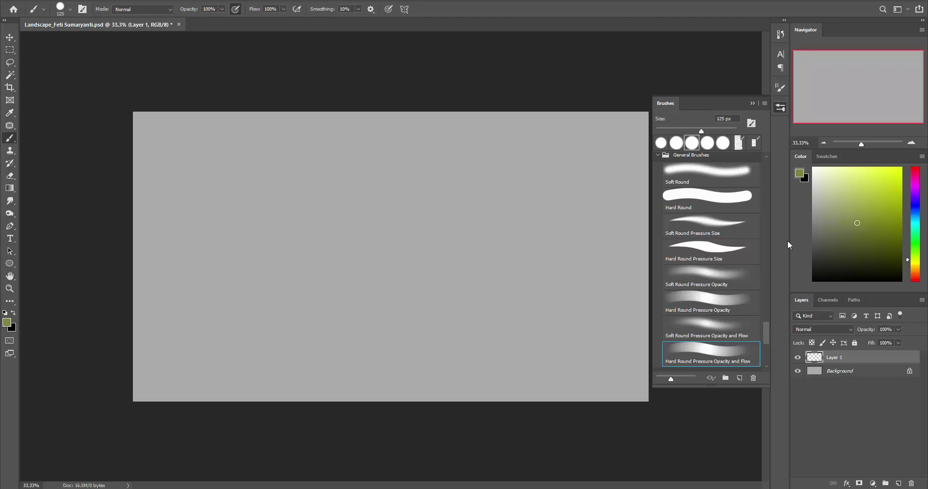
# Block in the brown rock mass, then add olive strokes on its upper-right edge and the left rock
pyautogui.click(915, 273)
pyautogui.moveTo(423, 186)
pyautogui.mouseDown()
pyautogui.moveTo(410, 259)
pyautogui.moveTo(452, 267)
pyautogui.moveTo(431, 284)
pyautogui.moveTo(328, 265)
pyautogui.moveTo(373, 278)
pyautogui.moveTo(261, 282)
pyautogui.moveTo(363, 271)
pyautogui.moveTo(305, 296)
pyautogui.moveTo(484, 290)
pyautogui.moveTo(386, 208)
pyautogui.moveTo(478, 291)
pyautogui.mouseUp()
pyautogui.click(915, 268)
pyautogui.click(839, 221)
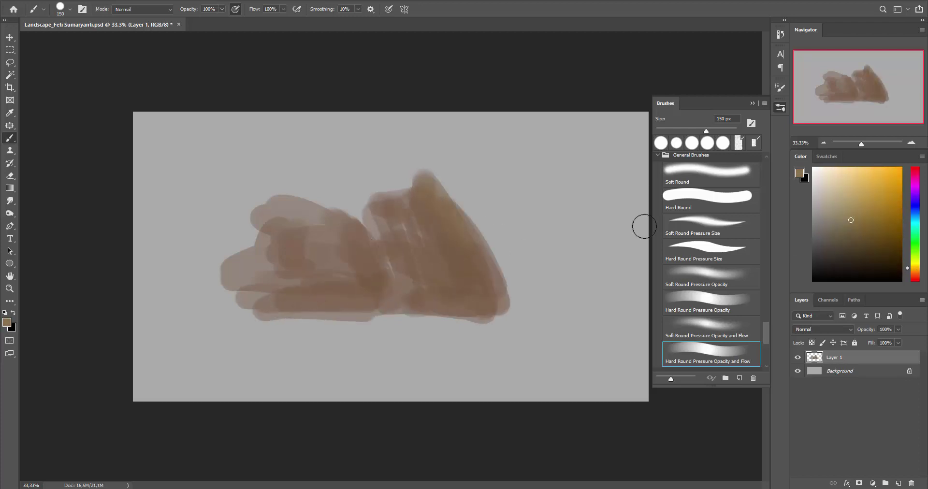
pyautogui.press('[')
pyautogui.press('[')
pyautogui.moveTo(423, 178)
pyautogui.mouseDown()
pyautogui.moveTo(477, 244)
pyautogui.moveTo(434, 308)
pyautogui.mouseUp()
pyautogui.moveTo(303, 248)
pyautogui.mouseDown()
pyautogui.moveTo(370, 280)
pyautogui.moveTo(256, 242)
pyautogui.moveTo(264, 215)
pyautogui.mouseUp()
# Darken the lower-left rock with dark brown strokes and narrow the brush to 70 px
pyautogui.keyDown('alt'); pyautogui.click(348, 301); pyautogui.keyUp('alt')
pyautogui.moveTo(348, 302)
pyautogui.mouseDown()
pyautogui.moveTo(242, 293)
pyautogui.moveTo(348, 300)
pyautogui.moveTo(237, 246)
pyautogui.moveTo(307, 226)
pyautogui.moveTo(356, 259)
pyautogui.mouseUp()
pyautogui.press('[')
pyautogui.press('[')
pyautogui.press('[')
# Paint dark brown down the right rock's inner edge and the seam to the base
pyautogui.moveTo(425, 223); pyautogui.dragTo(471, 264)
pyautogui.press('[')
pyautogui.press('[')
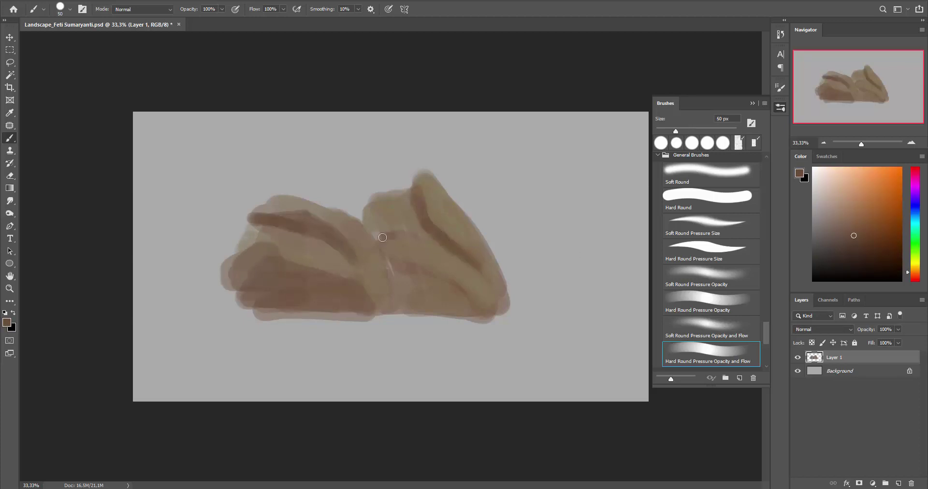
pyautogui.moveTo(400, 234); pyautogui.dragTo(386, 215)
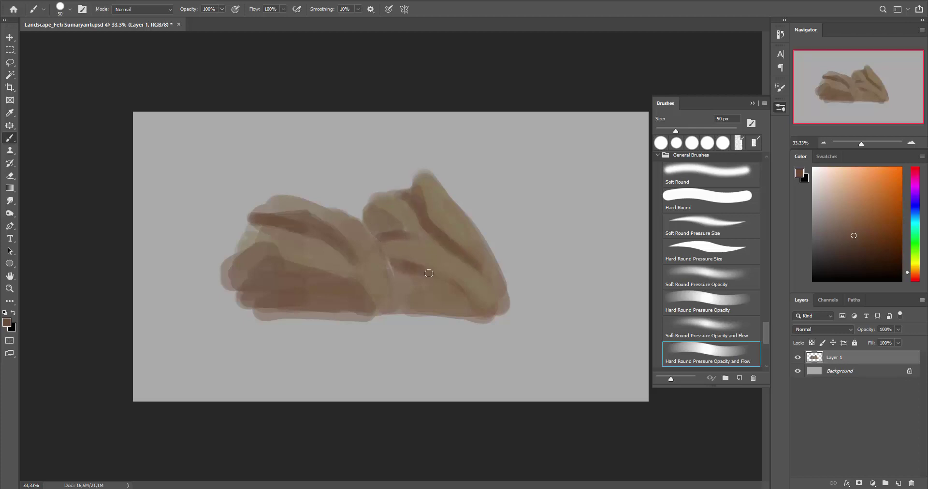
pyautogui.moveTo(432, 271); pyautogui.dragTo(466, 302)
pyautogui.moveTo(382, 271); pyautogui.dragTo(369, 312)
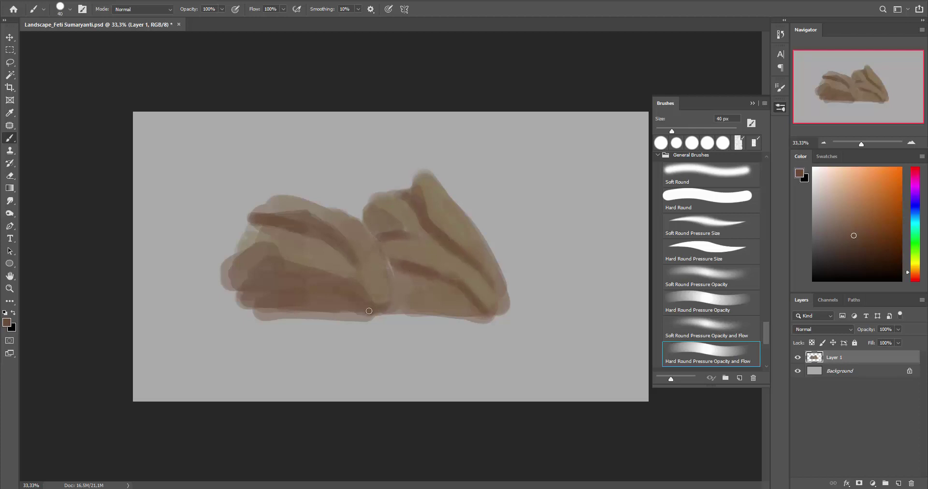
pyautogui.moveTo(365, 251)
pyautogui.mouseDown()
pyautogui.moveTo(384, 222)
pyautogui.moveTo(397, 287)
pyautogui.moveTo(390, 249)
pyautogui.mouseUp()
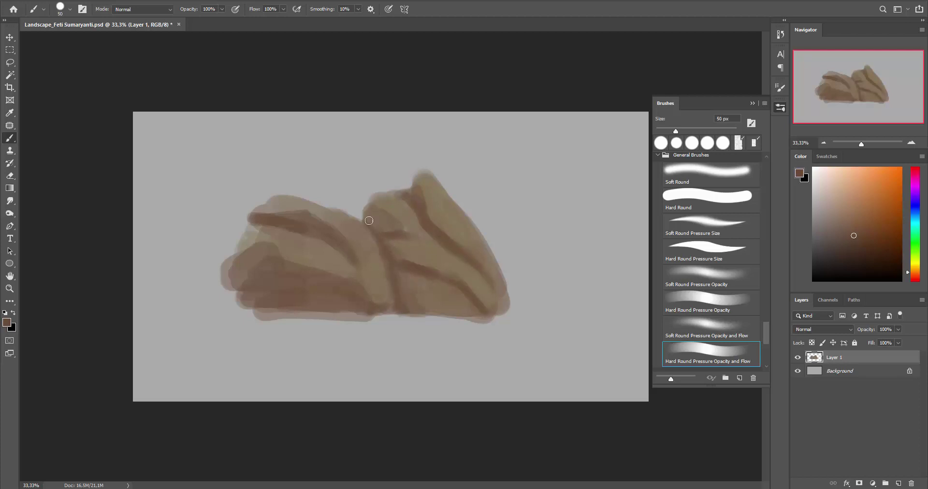
# Add dark purple shadows along the seam and across the lower-left rock and its base
pyautogui.press(']')
pyautogui.press(']')
pyautogui.moveTo(367, 219); pyautogui.dragTo(390, 260)
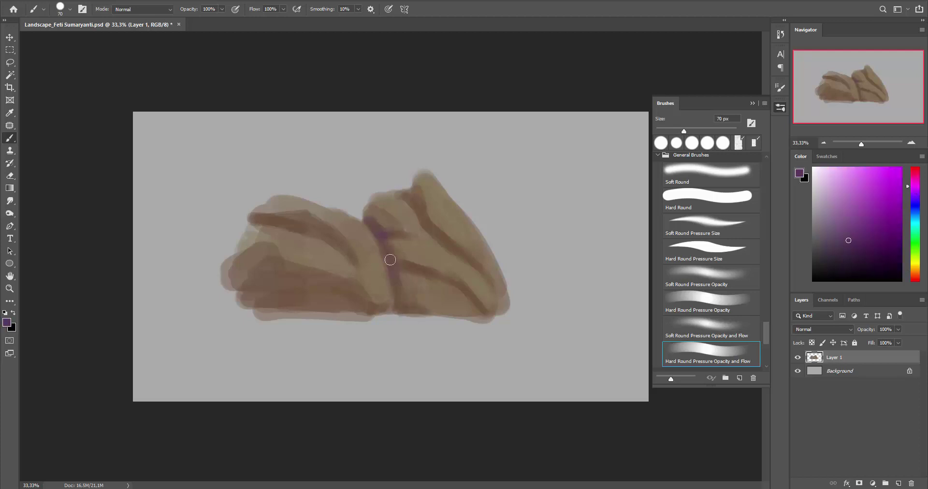
pyautogui.click(848, 248)
pyautogui.press(']')
pyautogui.press(']')
pyautogui.moveTo(380, 220); pyautogui.dragTo(401, 309)
pyautogui.moveTo(249, 217); pyautogui.dragTo(304, 224)
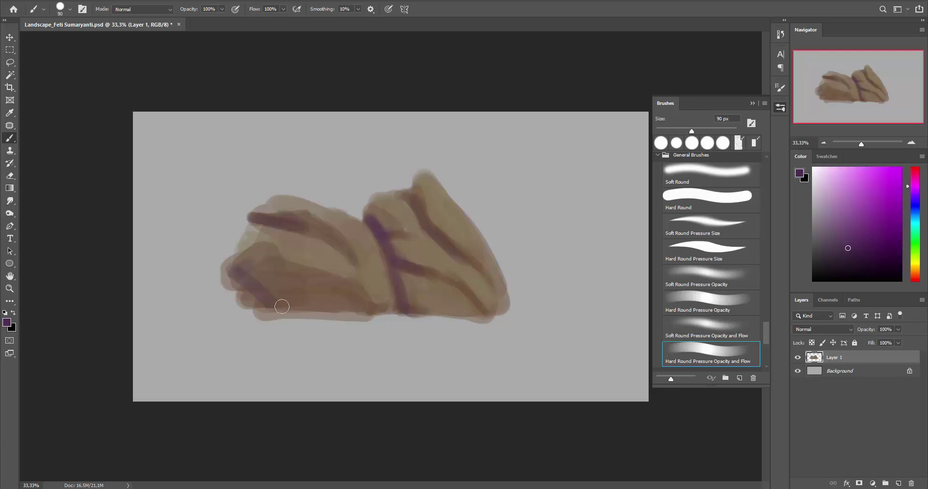
pyautogui.moveTo(232, 273); pyautogui.dragTo(357, 310)
pyautogui.moveTo(290, 302); pyautogui.dragTo(319, 296)
# Lay teal highlights on the upper lobe, lower band and left rock with a 100 px brush
pyautogui.keyDown('alt'); pyautogui.click(283, 261); pyautogui.keyUp('alt')
pyautogui.press(']')
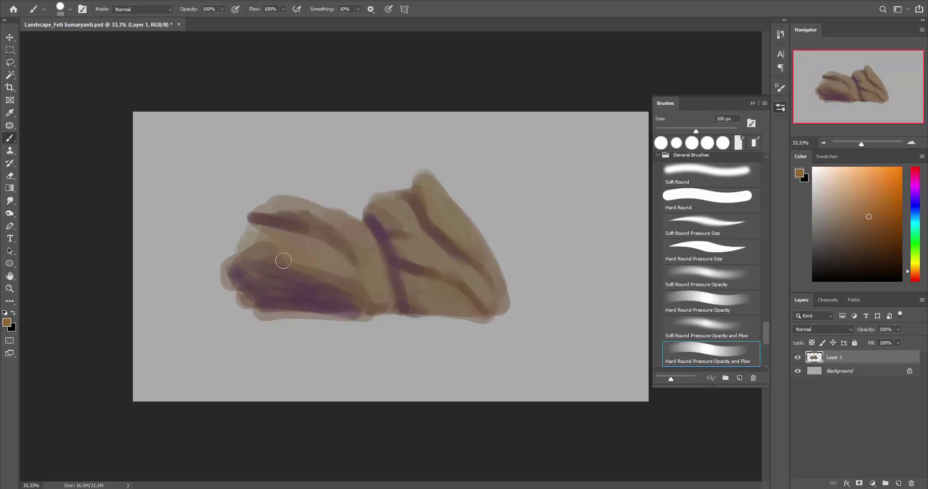
pyautogui.moveTo(425, 183); pyautogui.dragTo(484, 251)
pyautogui.moveTo(401, 249); pyautogui.dragTo(483, 285)
pyautogui.moveTo(298, 212)
pyautogui.mouseDown()
pyautogui.moveTo(381, 285)
pyautogui.moveTo(368, 280)
pyautogui.mouseUp()
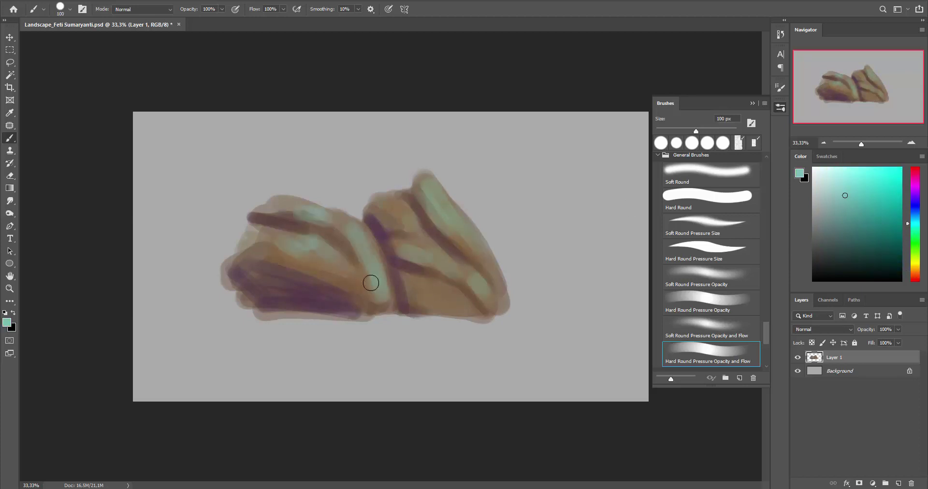
# Eyedrop browns, yellow-greens, grey-greens and dark purples from the rocks at 60–90 px brush sizes
pyautogui.press('[')
pyautogui.press('[')
pyautogui.press('[')
pyautogui.keyDown('alt'); pyautogui.click(306, 215); pyautogui.keyUp('alt')
pyautogui.keyDown('alt'); pyautogui.click(333, 259); pyautogui.keyUp('alt')
pyautogui.keyDown('alt'); pyautogui.click(360, 224); pyautogui.keyUp('alt')
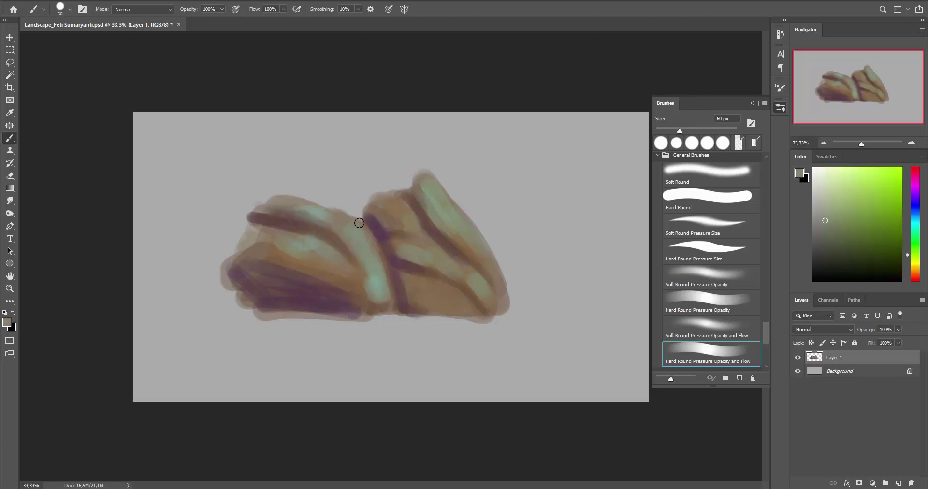
pyautogui.keyDown('alt'); pyautogui.click(370, 287); pyautogui.keyUp('alt')
pyautogui.keyDown('alt'); pyautogui.click(332, 261); pyautogui.keyUp('alt')
pyautogui.press(']')
pyautogui.press(']')
pyautogui.press(']')
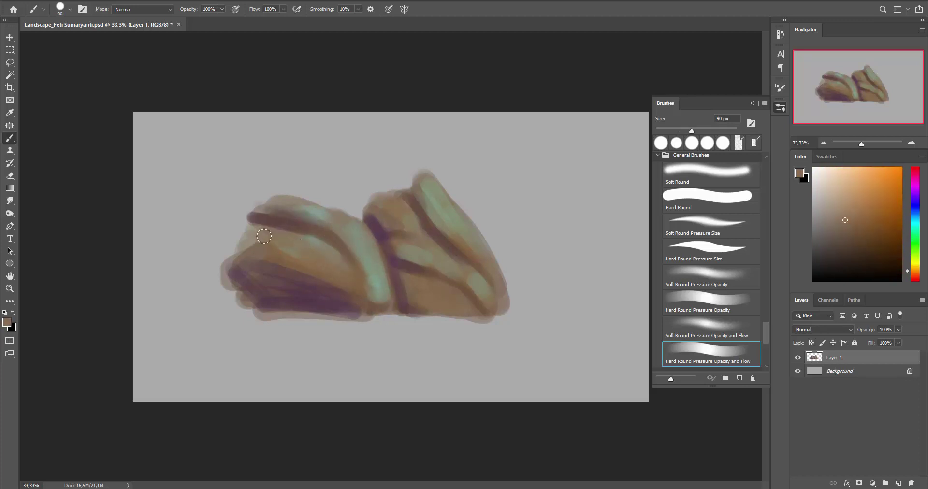
pyautogui.keyDown('alt'); pyautogui.click(348, 270); pyautogui.keyUp('alt')
pyautogui.keyDown('alt'); pyautogui.click(378, 259); pyautogui.keyUp('alt')
pyautogui.press('[')
pyautogui.press('[')
pyautogui.keyDown('alt'); pyautogui.click(353, 223); pyautogui.keyUp('alt')
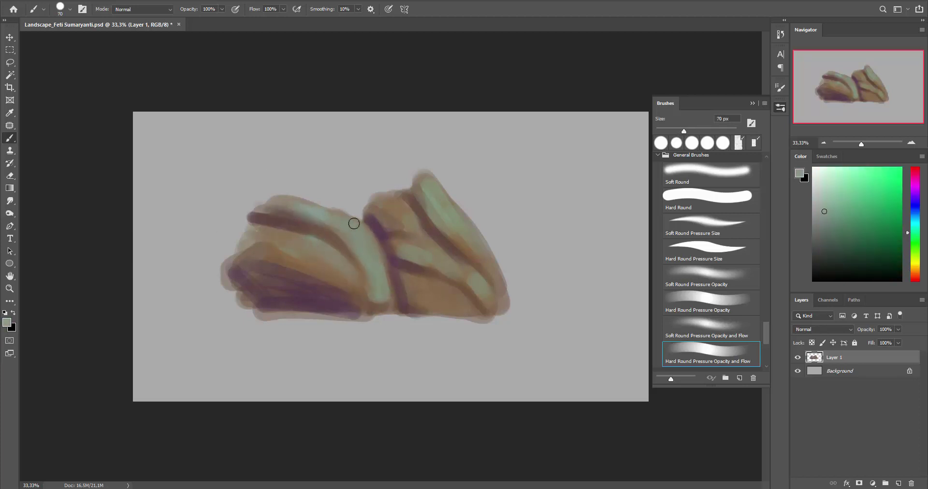
pyautogui.keyDown('alt'); pyautogui.click(274, 245); pyautogui.keyUp('alt')
pyautogui.keyDown('alt'); pyautogui.click(362, 249); pyautogui.keyUp('alt')
pyautogui.keyDown('alt'); pyautogui.click(251, 263); pyautogui.keyUp('alt')
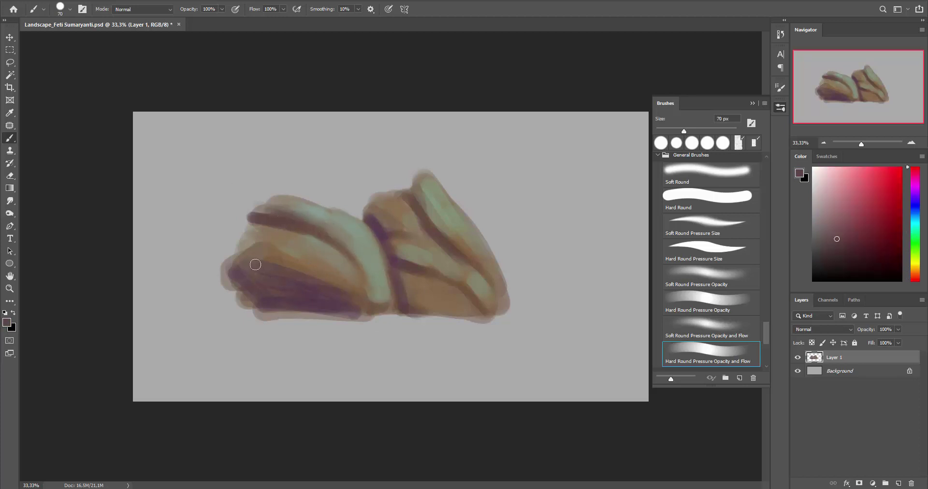
pyautogui.keyDown('alt'); pyautogui.click(263, 284); pyautogui.keyUp('alt')
pyautogui.keyDown('alt'); pyautogui.click(301, 292); pyautogui.keyUp('alt')
pyautogui.press(']')
pyautogui.press(']')
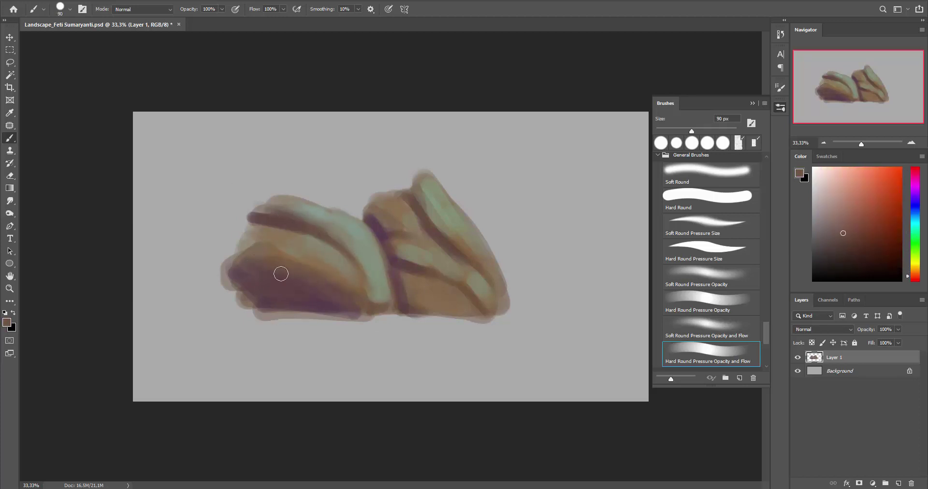
pyautogui.keyDown('alt'); pyautogui.click(322, 324); pyautogui.keyUp('alt')
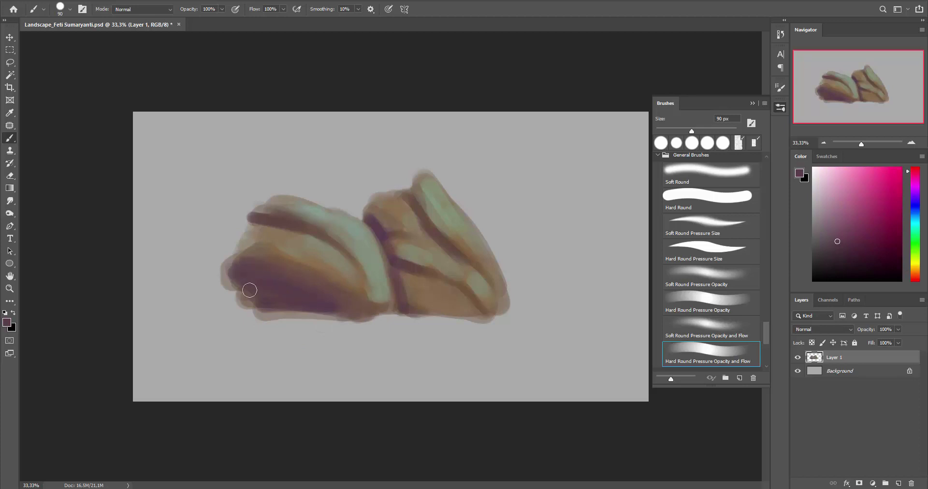
# Darken the right rock's left face with sampled orange and reddish-brown strokes
pyautogui.keyDown('alt'); pyautogui.click(408, 309); pyautogui.keyUp('alt')
pyautogui.moveTo(410, 303); pyautogui.dragTo(409, 285)
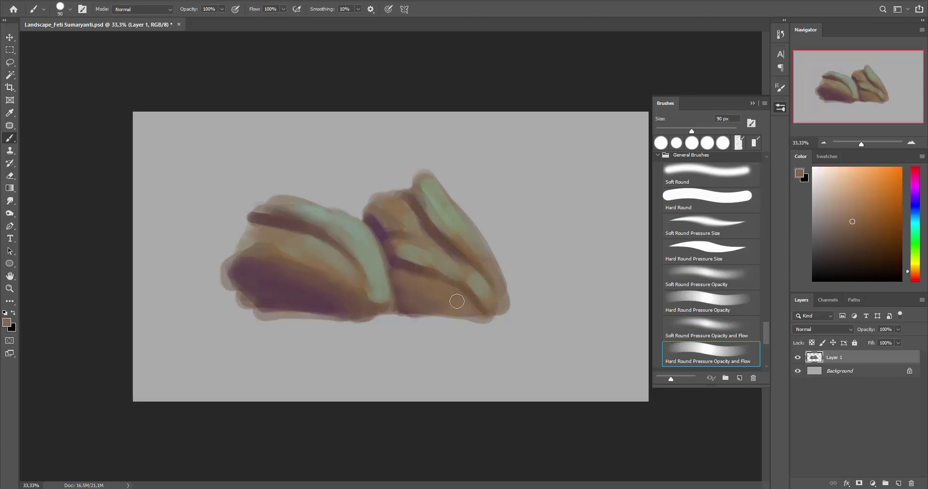
pyautogui.keyDown('alt'); pyautogui.click(397, 222); pyautogui.keyUp('alt')
pyautogui.moveTo(382, 220); pyautogui.dragTo(387, 207)
# Paint sampled grey-green highlights on the right rock with a 50 px brush
pyautogui.keyDown('alt'); pyautogui.click(389, 245); pyautogui.keyUp('alt')
pyautogui.keyDown('alt'); pyautogui.click(435, 248); pyautogui.keyUp('alt')
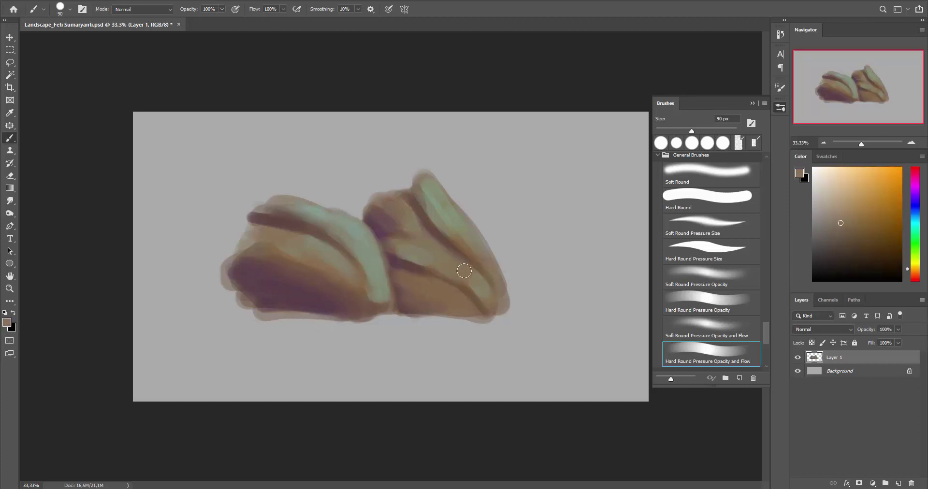
pyautogui.keyDown('alt'); pyautogui.click(437, 210); pyautogui.keyUp('alt')
pyautogui.press('[')
pyautogui.press('[')
pyautogui.press('[')
pyautogui.moveTo(475, 234)
pyautogui.mouseDown()
pyautogui.moveTo(481, 258)
pyautogui.moveTo(464, 261)
pyautogui.mouseUp()
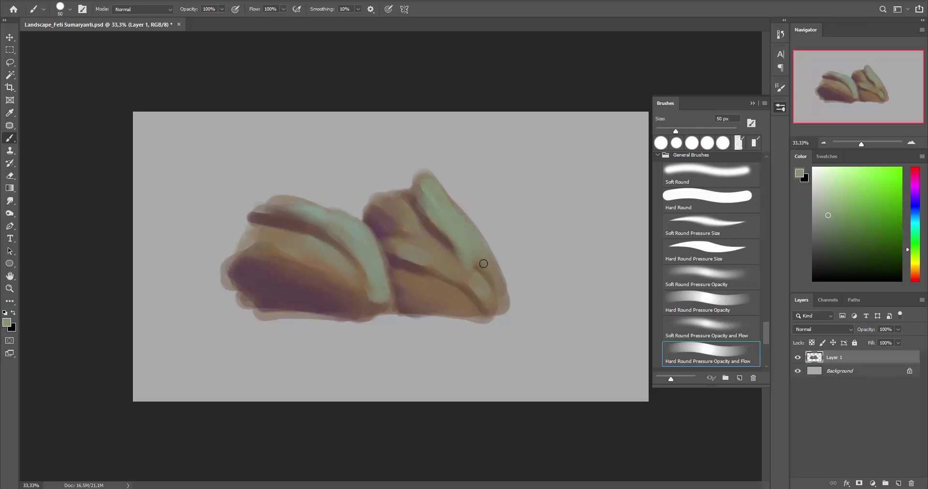
# Sample more browns, yellows and green-yellows from the right rock
pyautogui.keyDown('alt'); pyautogui.click(484, 263); pyautogui.keyUp('alt')
pyautogui.keyDown('alt'); pyautogui.click(475, 284); pyautogui.keyUp('alt')
pyautogui.keyDown('alt'); pyautogui.click(455, 259); pyautogui.keyUp('alt')
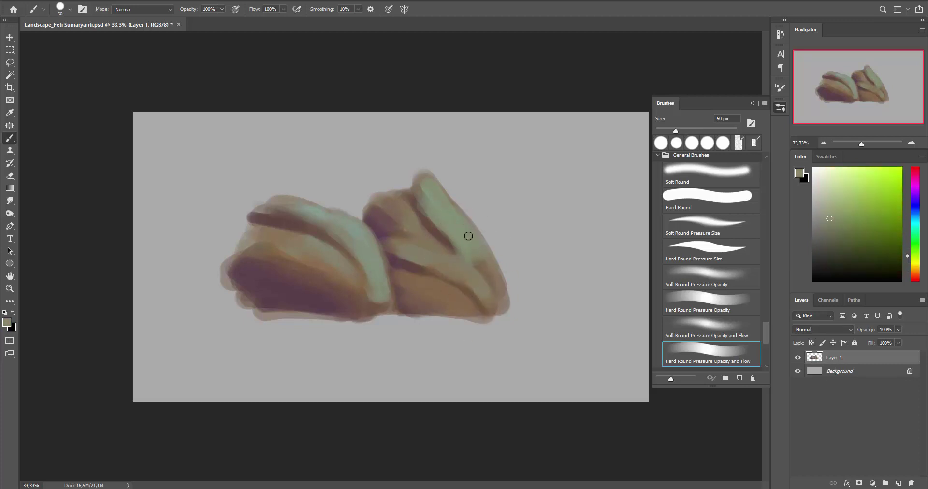
pyautogui.keyDown('alt'); pyautogui.click(433, 285); pyautogui.keyUp('alt')
pyautogui.keyDown('alt'); pyautogui.click(420, 247); pyautogui.keyUp('alt')
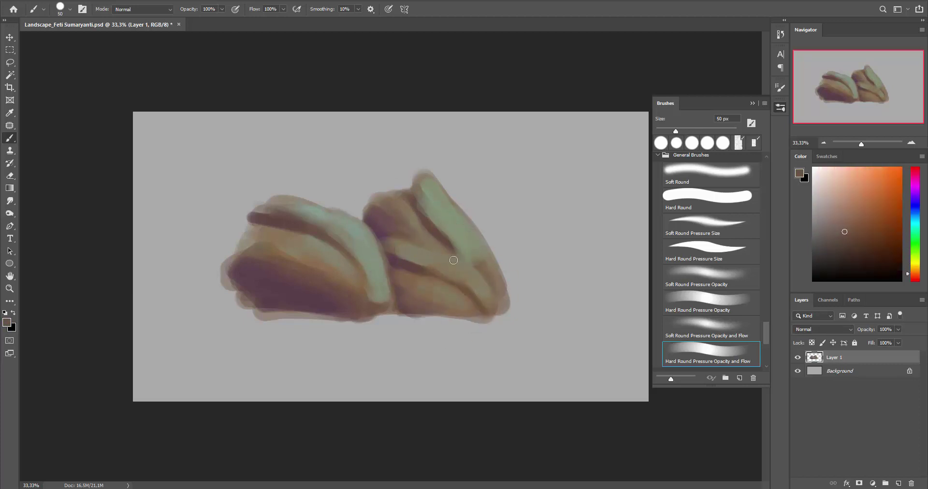
pyautogui.press('e')
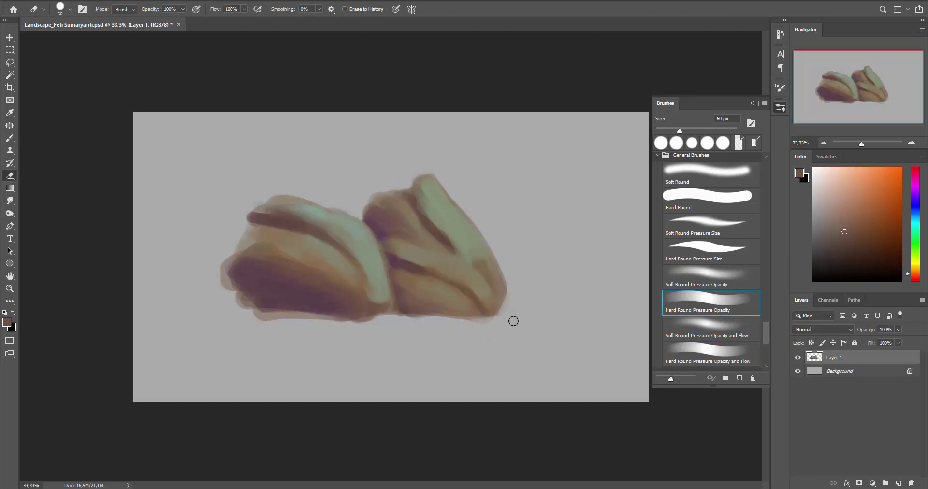
# Erase ragged paint from the rocks' outer edges and set up a pressure-sensitive brush
pyautogui.moveTo(275, 184)
pyautogui.mouseDown()
pyautogui.moveTo(227, 270)
pyautogui.moveTo(241, 311)
pyautogui.mouseUp()
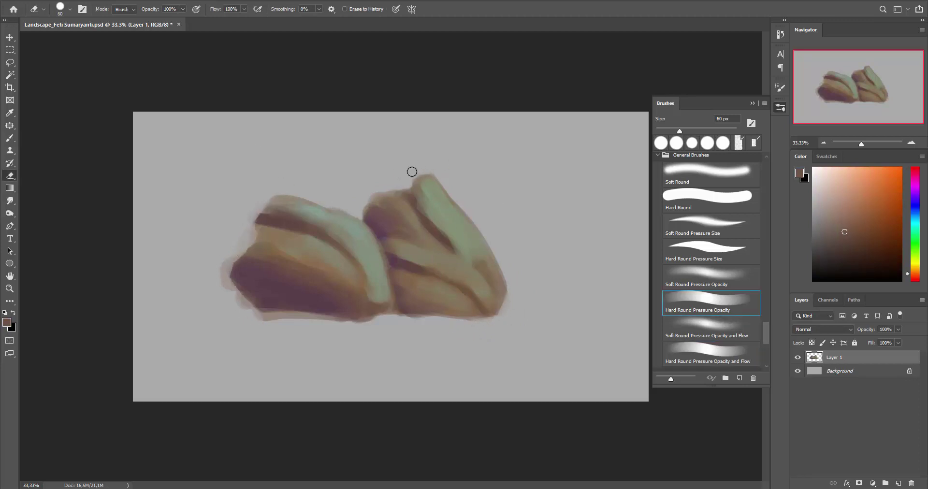
pyautogui.press('b')
pyautogui.click(707, 249)
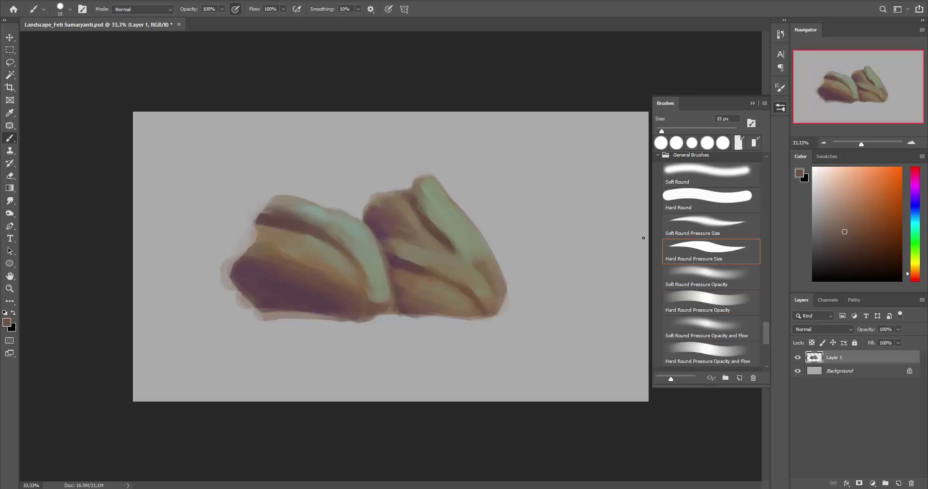
pyautogui.keyDown('alt'); pyautogui.click(448, 196); pyautogui.keyUp('alt')
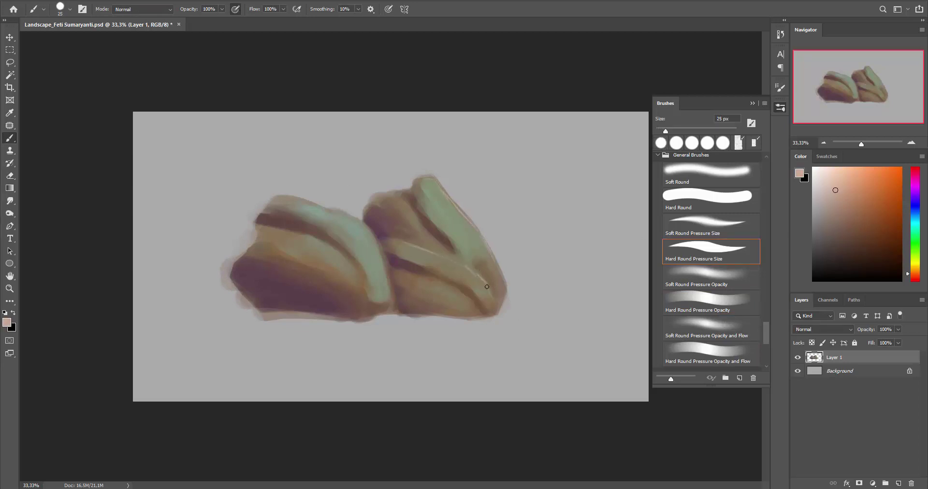
pyautogui.click(709, 302)
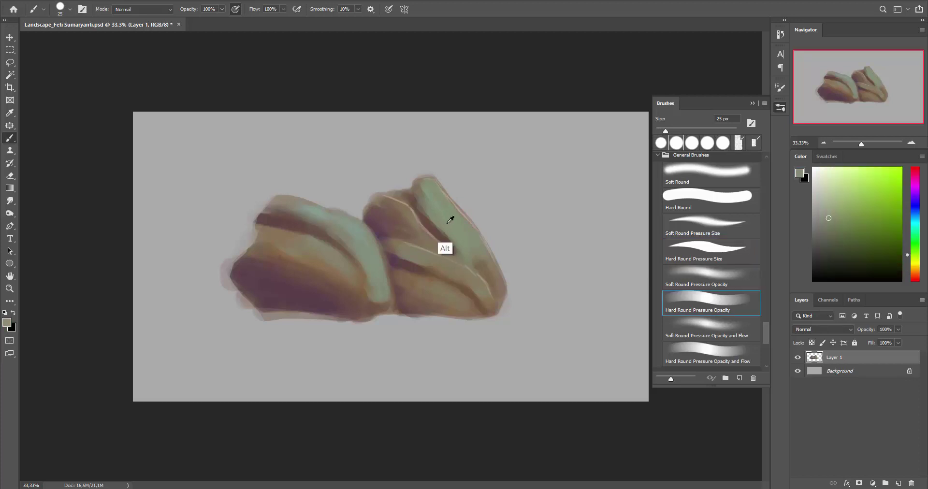
# Paint pinkish-brown strokes on the right rock's top and a light beige stroke along its edge
pyautogui.keyDown('alt'); pyautogui.click(406, 223); pyautogui.keyUp('alt')
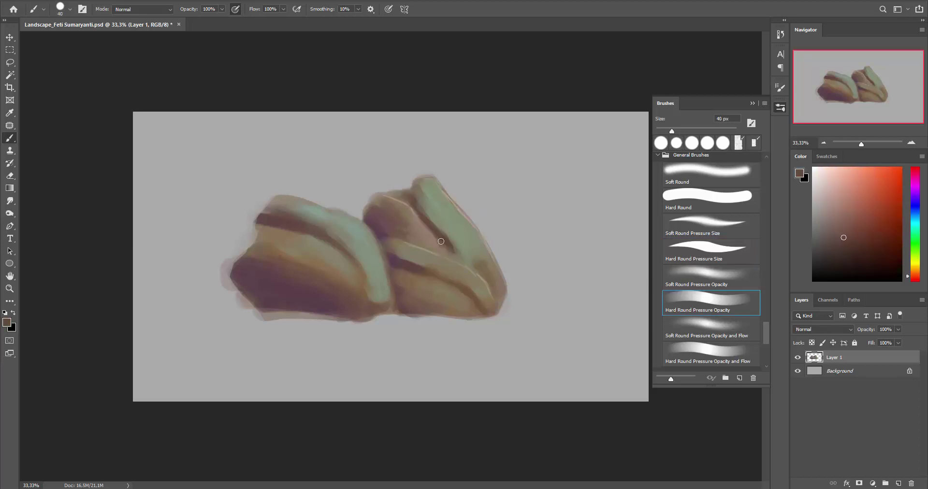
pyautogui.keyDown('alt'); pyautogui.click(457, 240); pyautogui.keyUp('alt')
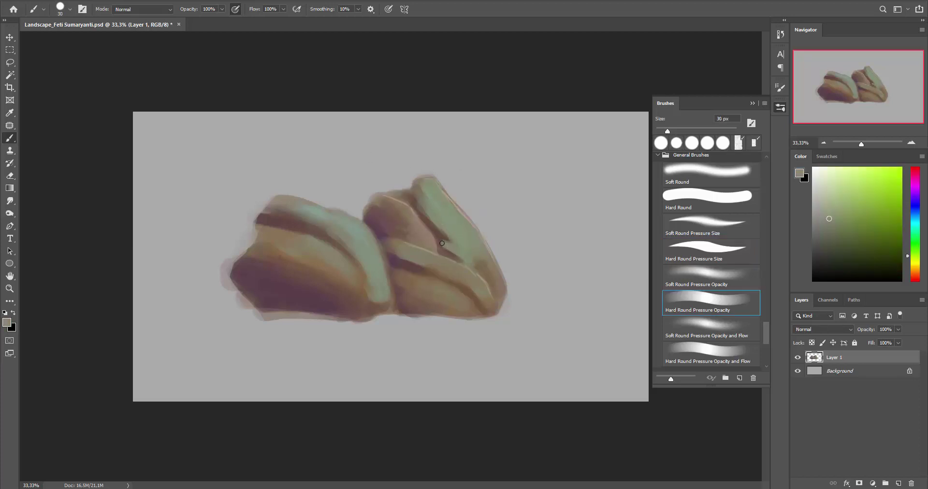
pyautogui.keyDown('alt'); pyautogui.click(410, 223); pyautogui.keyUp('alt')
pyautogui.moveTo(389, 194); pyautogui.dragTo(443, 215)
pyautogui.keyDown('alt'); pyautogui.click(436, 226); pyautogui.keyUp('alt')
pyautogui.keyDown('alt'); pyautogui.click(454, 256); pyautogui.keyUp('alt')
pyautogui.keyDown('alt'); pyautogui.click(459, 260); pyautogui.keyUp('alt')
pyautogui.moveTo(484, 307); pyautogui.dragTo(492, 263)
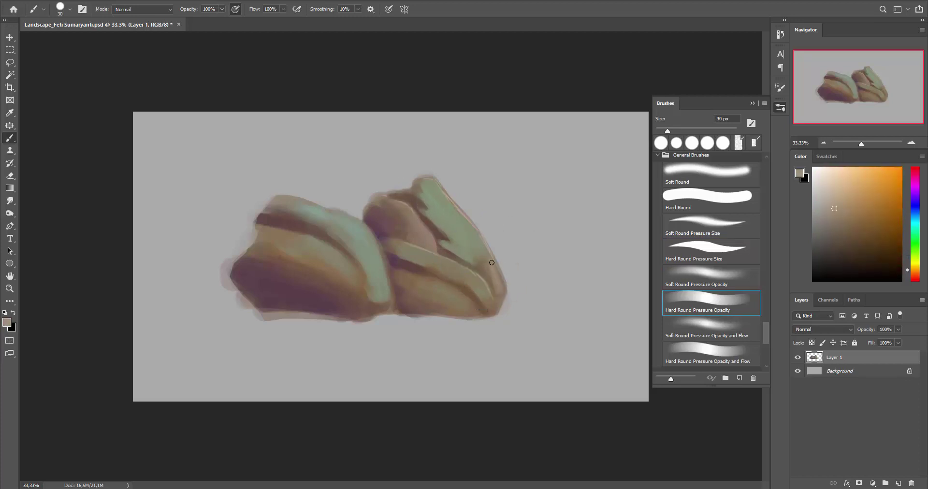
# Paint a dark brown crack line on the right rock and sample lighter tans
pyautogui.keyDown('alt'); pyautogui.click(486, 262); pyautogui.keyUp('alt')
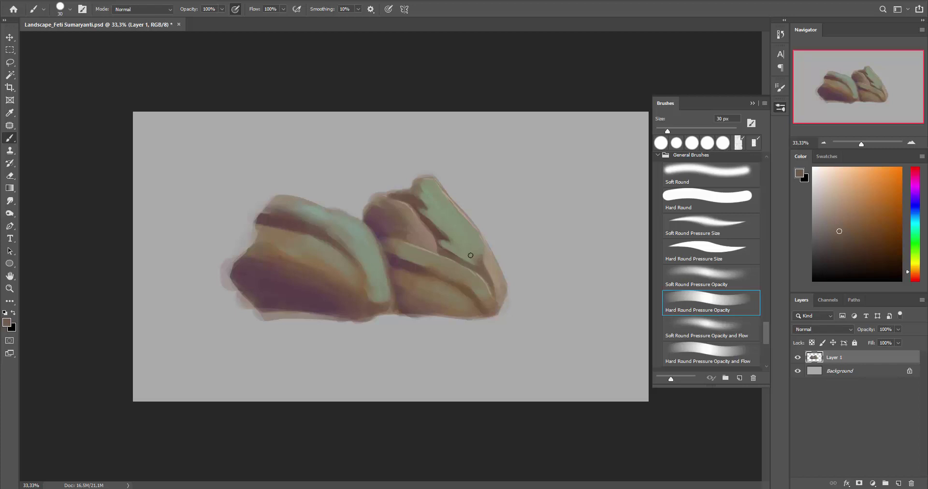
pyautogui.moveTo(446, 244); pyautogui.dragTo(435, 235)
pyautogui.keyDown('alt'); pyautogui.click(445, 206); pyautogui.keyUp('alt')
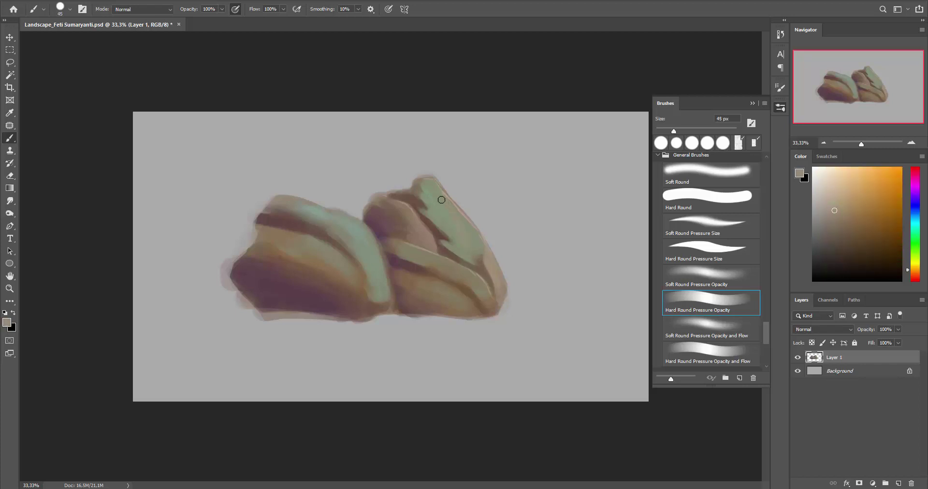
pyautogui.keyDown('alt'); pyautogui.click(477, 242); pyautogui.keyUp('alt')
pyautogui.keyDown('alt'); pyautogui.click(435, 208); pyautogui.keyUp('alt')
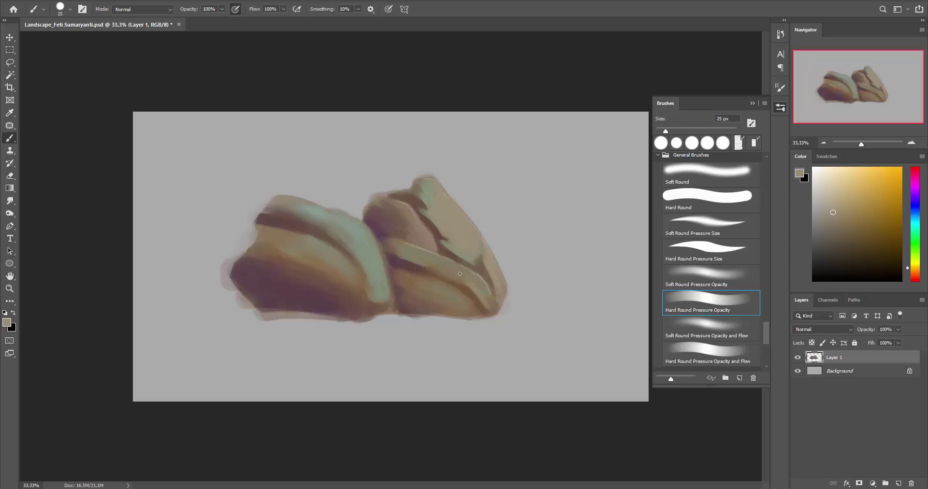
# Sample purples, reds, beiges, oranges and muted greens from the rocks with a 20 px brush
pyautogui.press('[')
pyautogui.keyDown('alt'); pyautogui.click(409, 246); pyautogui.keyUp('alt')
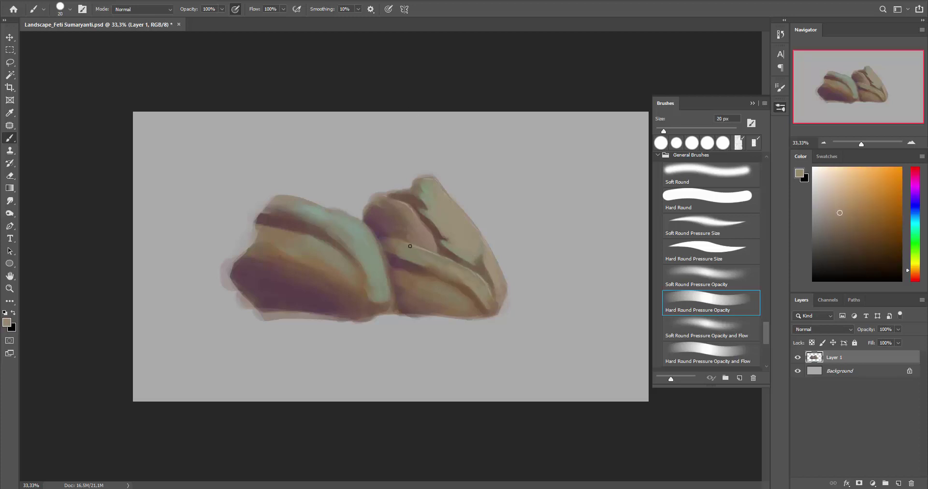
pyautogui.keyDown('alt'); pyautogui.click(382, 238); pyautogui.keyUp('alt')
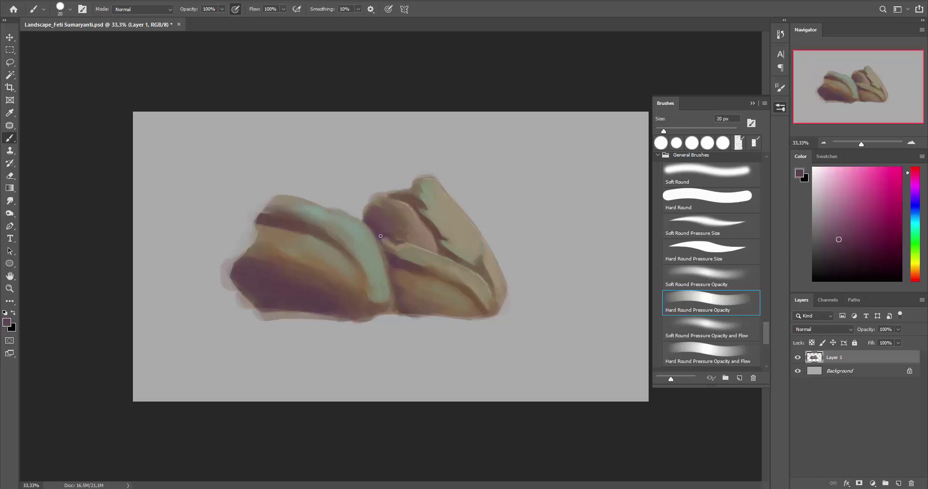
pyautogui.keyDown('alt'); pyautogui.click(406, 258); pyautogui.keyUp('alt')
pyautogui.keyDown('alt'); pyautogui.click(412, 276); pyautogui.keyUp('alt')
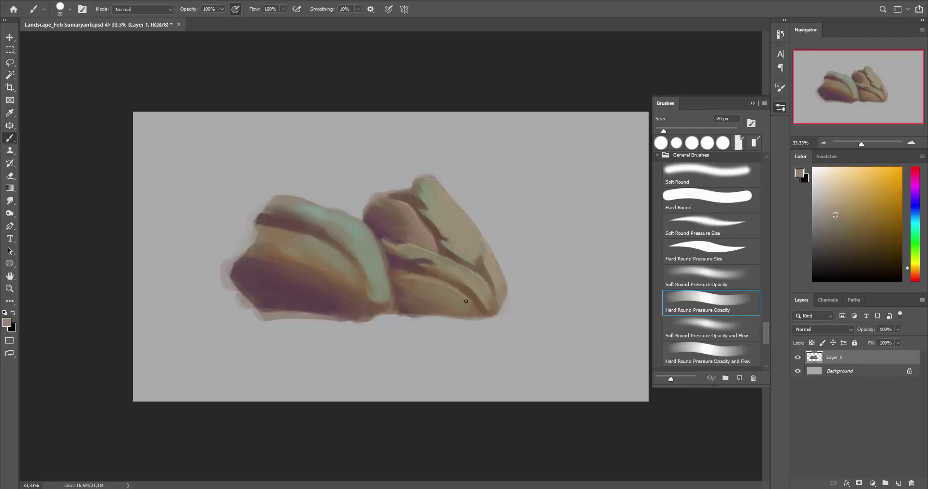
pyautogui.keyDown('alt'); pyautogui.click(457, 274); pyautogui.keyUp('alt')
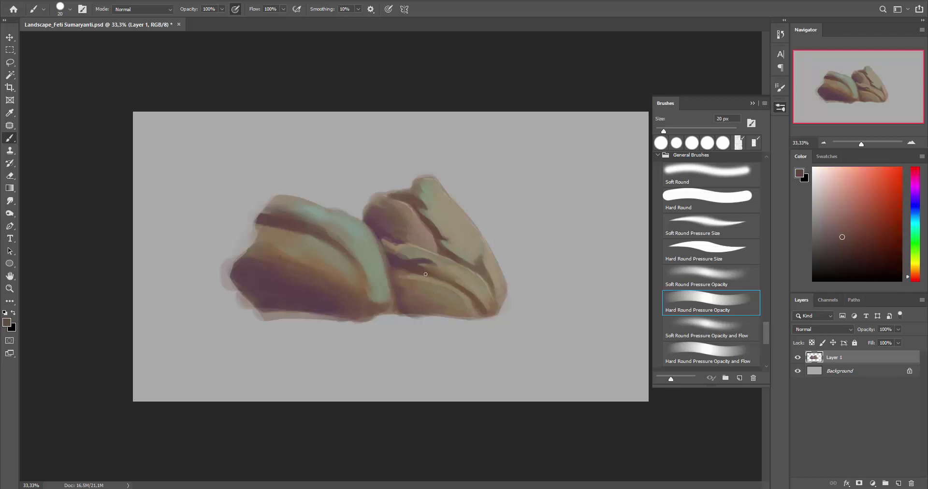
pyautogui.keyDown('alt'); pyautogui.click(395, 290); pyautogui.keyUp('alt')
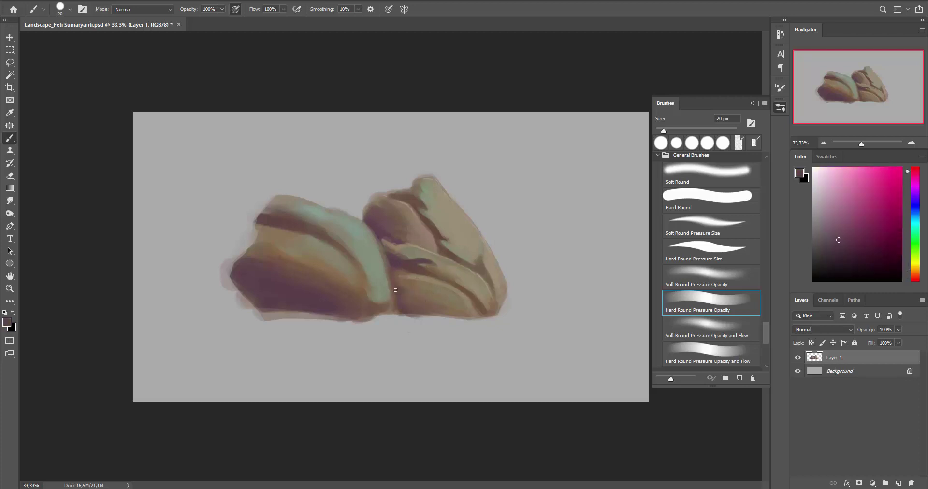
pyautogui.keyDown('alt'); pyautogui.click(384, 250); pyautogui.keyUp('alt')
pyautogui.keyDown('alt'); pyautogui.click(364, 267); pyautogui.keyUp('alt')
pyautogui.keyDown('alt'); pyautogui.click(283, 249); pyautogui.keyUp('alt')
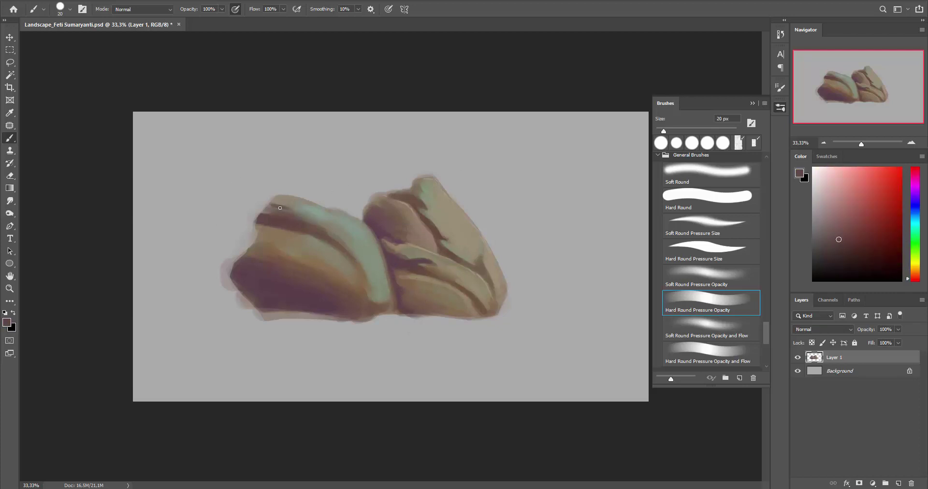
pyautogui.keyDown('alt'); pyautogui.click(306, 217); pyautogui.keyUp('alt')
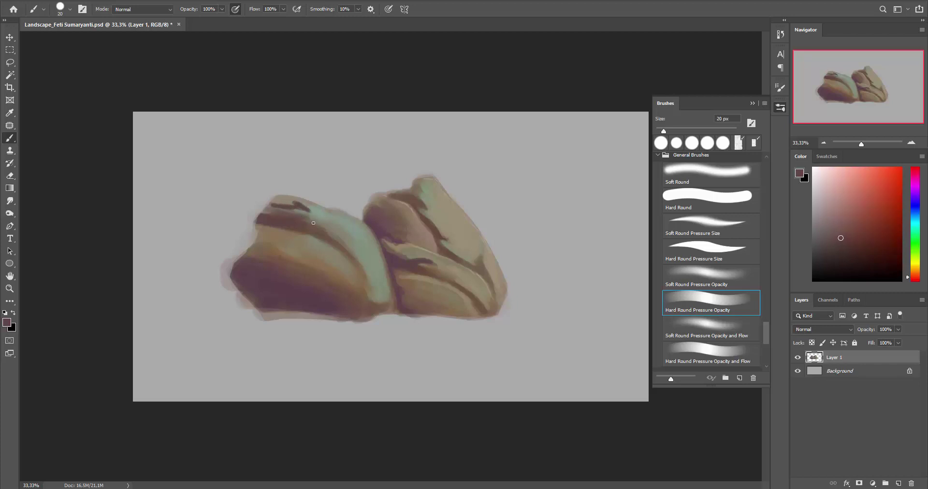
pyautogui.keyDown('alt'); pyautogui.click(368, 239); pyautogui.keyUp('alt')
pyautogui.keyDown('alt'); pyautogui.click(338, 255); pyautogui.keyUp('alt')
pyautogui.keyDown('alt'); pyautogui.click(376, 251); pyautogui.keyUp('alt')
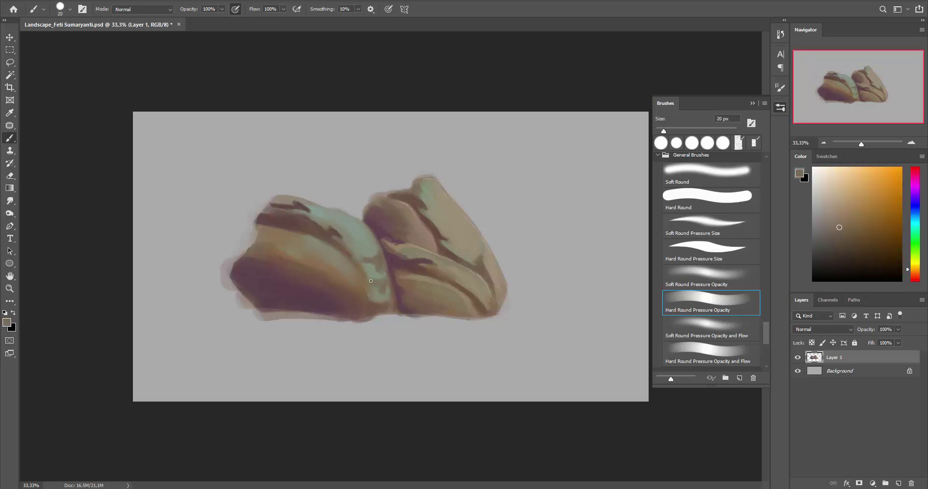
pyautogui.keyDown('alt'); pyautogui.click(381, 281); pyautogui.keyUp('alt')
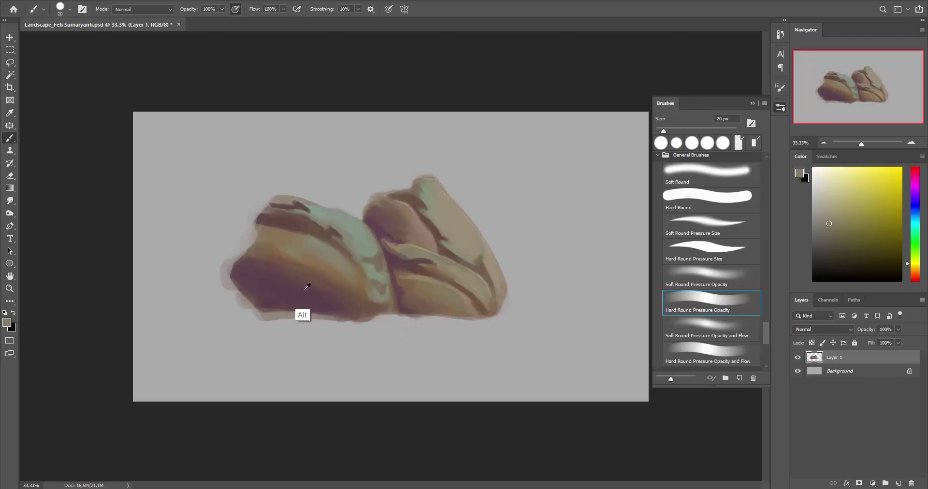
pyautogui.keyDown('alt'); pyautogui.click(262, 261); pyautogui.keyUp('alt')
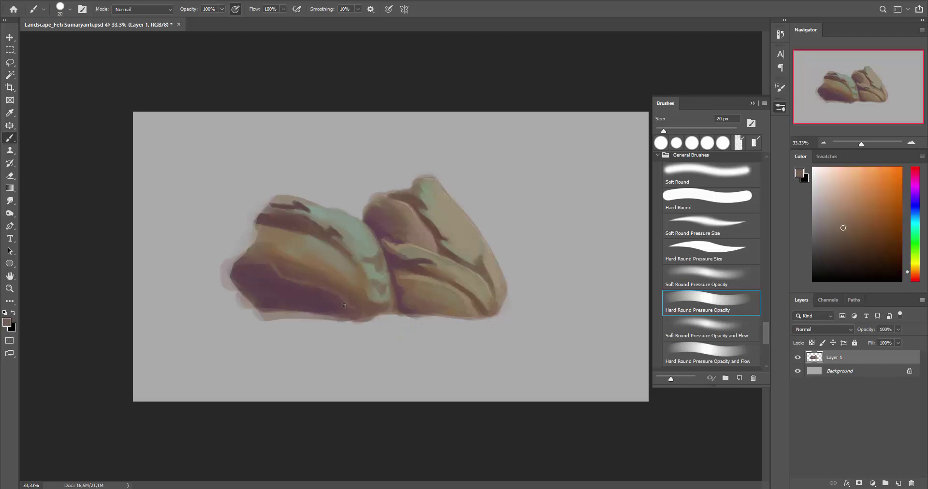
pyautogui.press(']')
pyautogui.press(']')
pyautogui.press(']')
pyautogui.keyDown('alt'); pyautogui.click(292, 279); pyautogui.keyUp('alt')
pyautogui.keyDown('alt'); pyautogui.click(293, 248); pyautogui.keyUp('alt')
# Paint dark brown crack and shading strokes on the left rock at 25–45 px
pyautogui.press('[')
pyautogui.press('[')
pyautogui.press('[')
pyautogui.moveTo(298, 232); pyautogui.dragTo(316, 244)
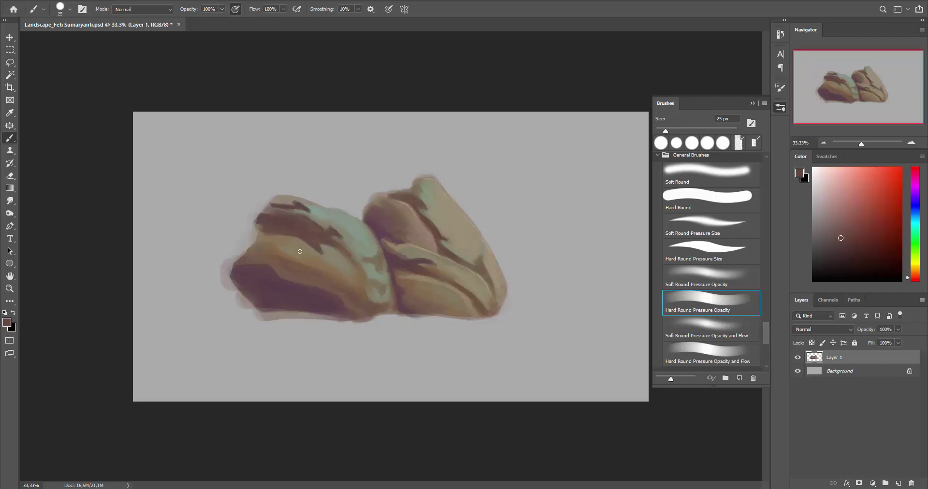
pyautogui.keyDown('alt'); pyautogui.click(292, 289); pyautogui.keyUp('alt')
pyautogui.press(']')
pyautogui.press(']')
pyautogui.keyDown('alt'); pyautogui.click(285, 272); pyautogui.keyUp('alt')
pyautogui.moveTo(284, 273); pyautogui.dragTo(296, 259)
# Sample tan, mauve, grey-olive and orange-yellow tones from the left rock, narrowing the brush to 20 px
pyautogui.keyDown('alt'); pyautogui.click(290, 270); pyautogui.keyUp('alt')
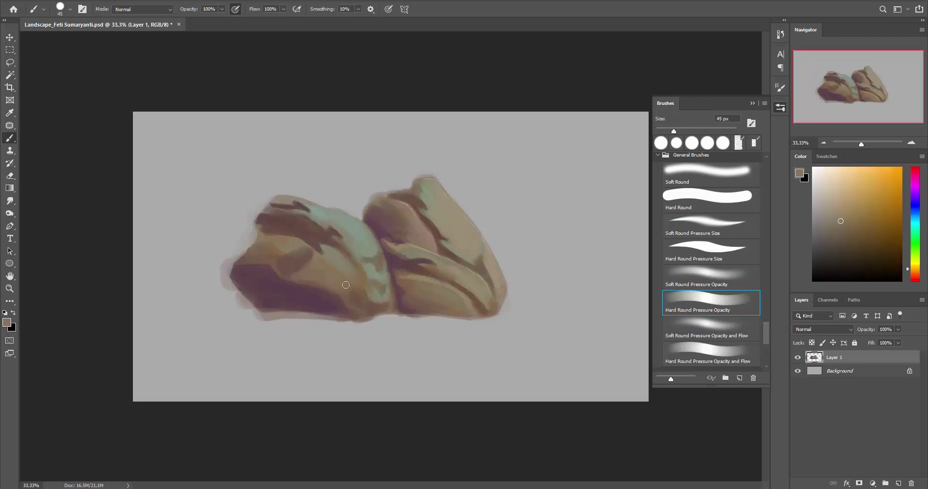
pyautogui.keyDown('alt'); pyautogui.click(348, 265); pyautogui.keyUp('alt')
pyautogui.keyDown('alt'); pyautogui.click(305, 216); pyautogui.keyUp('alt')
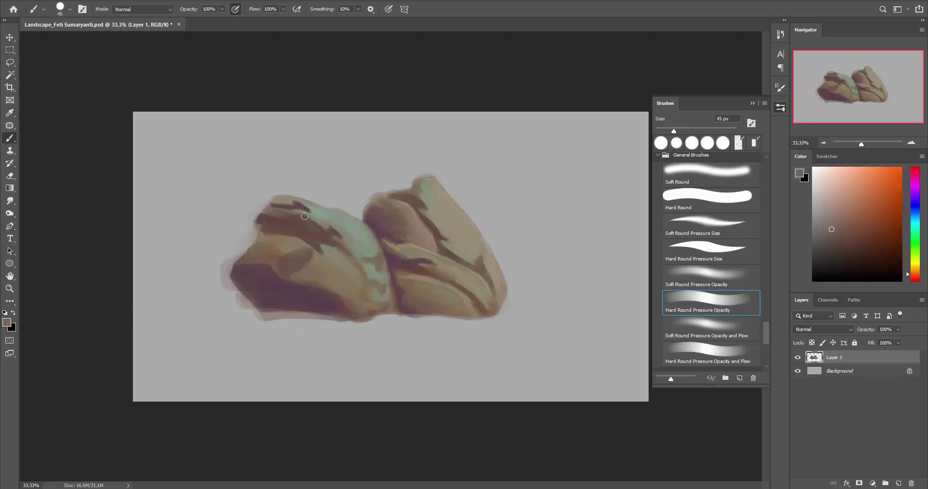
pyautogui.keyDown('alt'); pyautogui.click(300, 236); pyautogui.keyUp('alt')
pyautogui.keyDown('alt'); pyautogui.click(313, 237); pyautogui.keyUp('alt')
pyautogui.press('[')
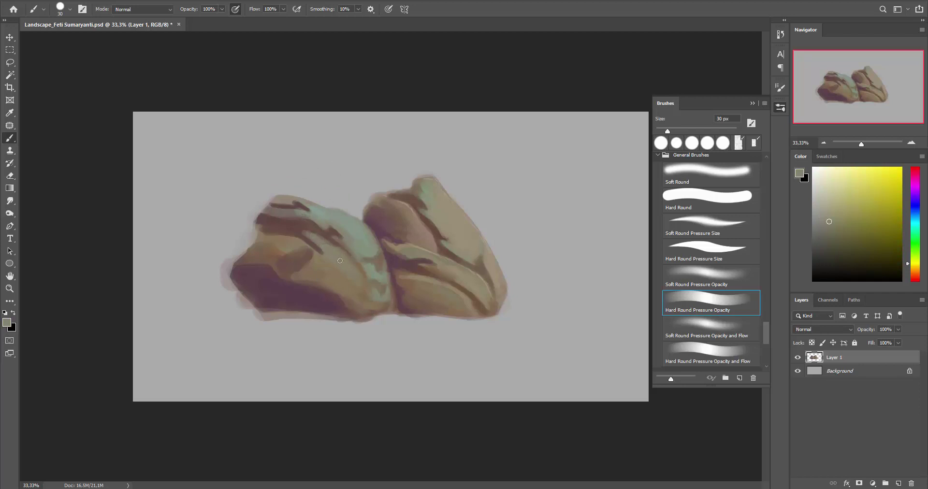
pyautogui.keyDown('alt'); pyautogui.click(309, 232); pyautogui.keyUp('alt')
pyautogui.press('[')
pyautogui.keyDown('alt'); pyautogui.click(261, 233); pyautogui.keyUp('alt')
pyautogui.keyDown('alt'); pyautogui.click(293, 231); pyautogui.keyUp('alt')
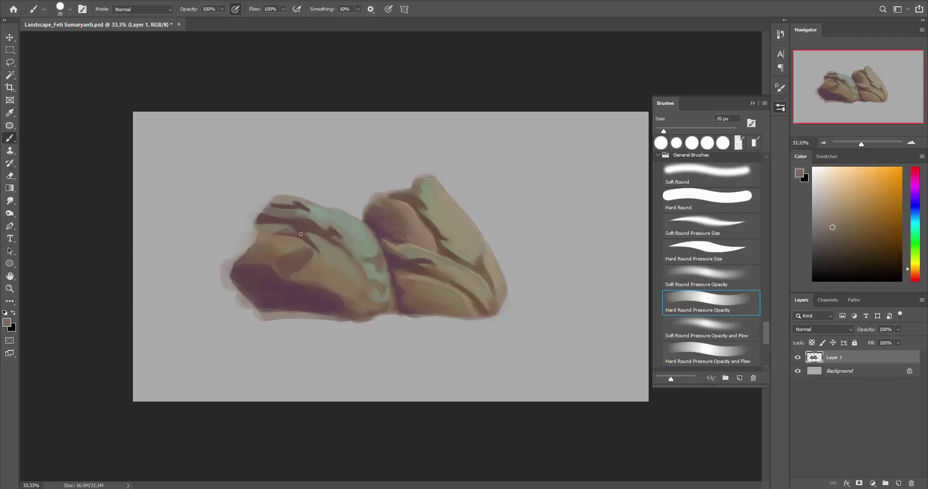
pyautogui.keyDown('alt'); pyautogui.click(302, 231); pyautogui.keyUp('alt')
pyautogui.keyDown('alt'); pyautogui.click(306, 223); pyautogui.keyUp('alt')
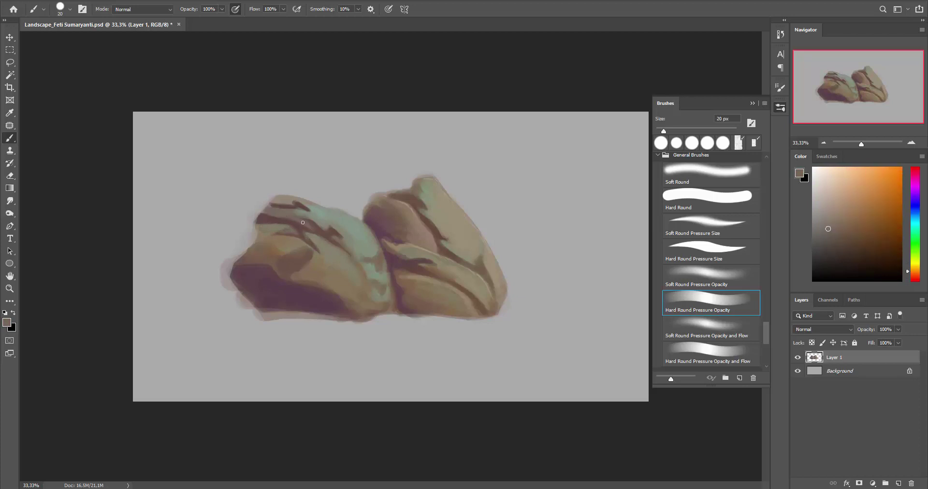
pyautogui.keyDown('alt'); pyautogui.click(288, 215); pyautogui.keyUp('alt')
# Sample tan-olive, grey-green, brown-grey and orange-brown tones from the lower rock area
pyautogui.keyDown('alt'); pyautogui.click(311, 252); pyautogui.keyUp('alt')
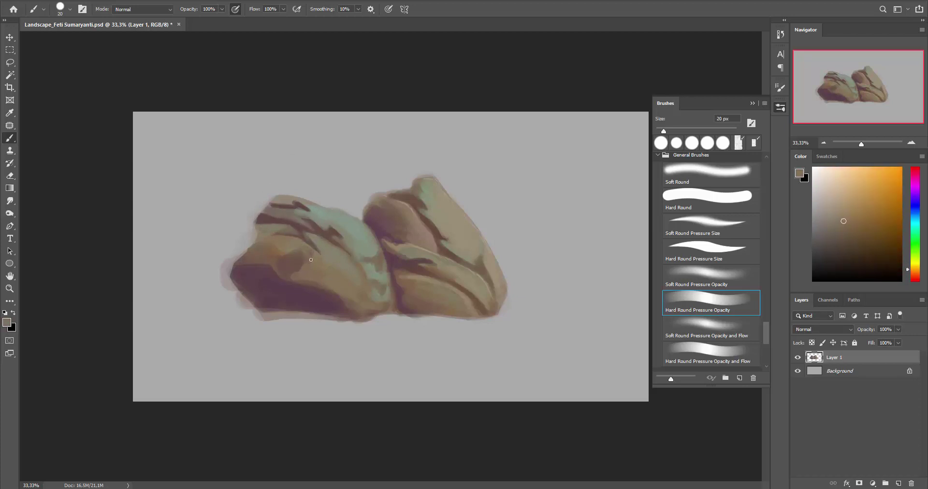
pyautogui.keyDown('alt'); pyautogui.click(305, 263); pyautogui.keyUp('alt')
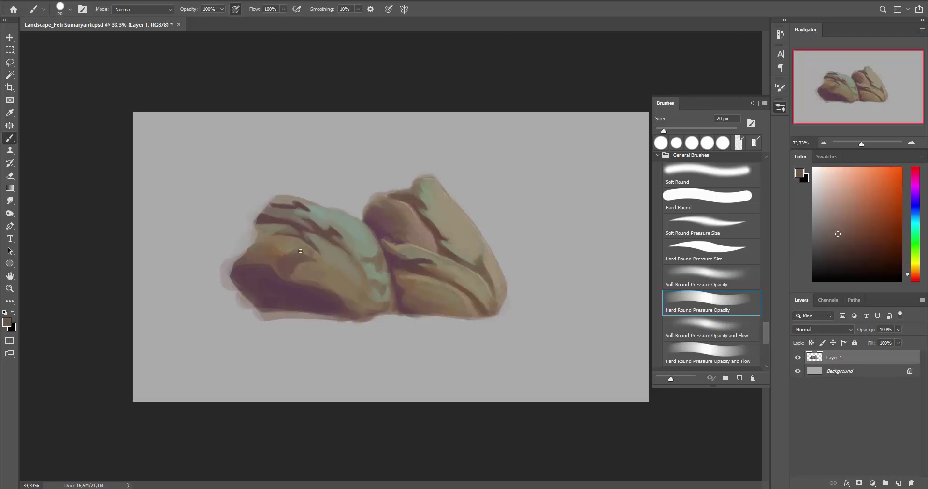
pyautogui.keyDown('alt'); pyautogui.click(336, 241); pyautogui.keyUp('alt')
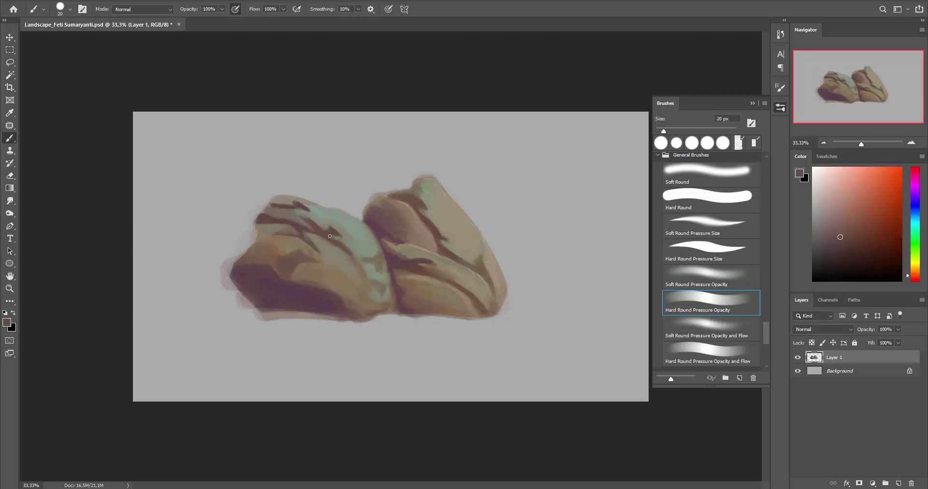
pyautogui.keyDown('alt'); pyautogui.click(347, 242); pyautogui.keyUp('alt')
pyautogui.keyDown('alt'); pyautogui.click(321, 262); pyautogui.keyUp('alt')
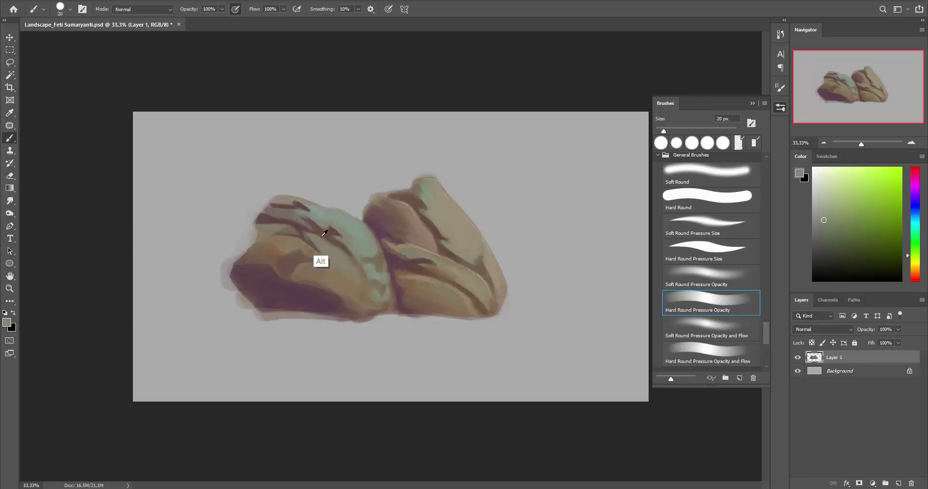
pyautogui.keyDown('alt'); pyautogui.click(368, 261); pyautogui.keyUp('alt')
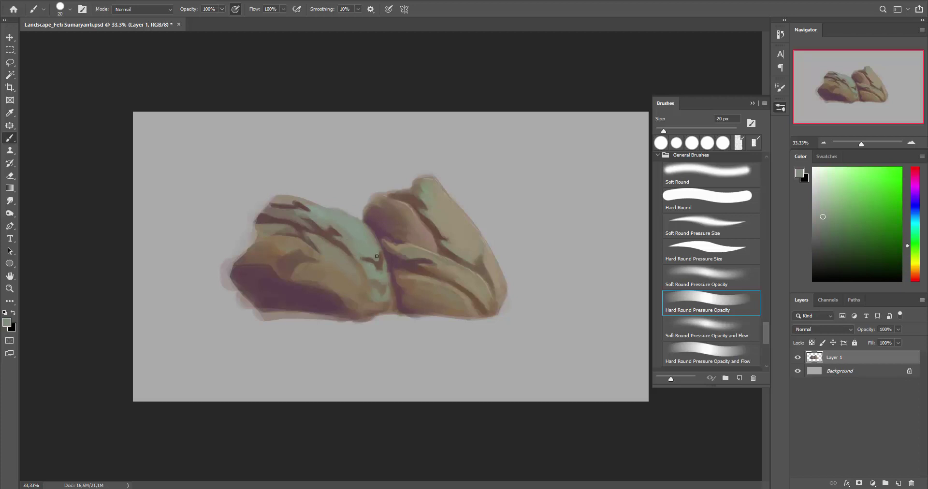
pyautogui.keyDown('alt'); pyautogui.click(369, 282); pyautogui.keyUp('alt')
pyautogui.keyDown('alt'); pyautogui.click(375, 302); pyautogui.keyUp('alt')
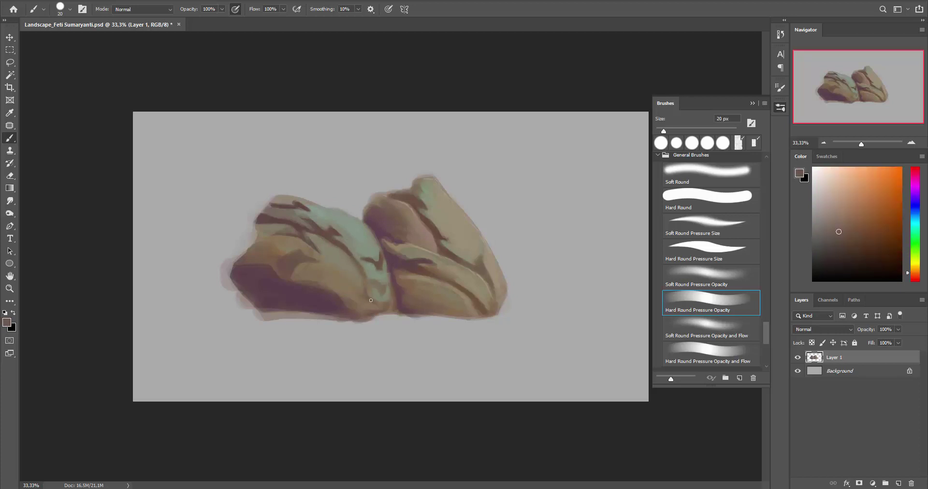
pyautogui.keyDown('alt'); pyautogui.click(385, 305); pyautogui.keyUp('alt')
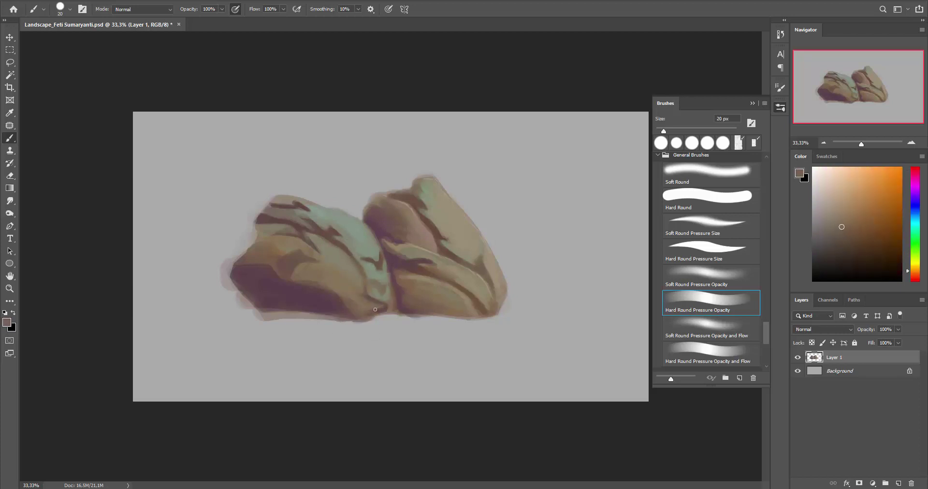
pyautogui.keyDown('alt'); pyautogui.click(343, 306); pyautogui.keyUp('alt')
pyautogui.keyDown('alt'); pyautogui.click(373, 309); pyautogui.keyUp('alt')
# Lighten the rock's dark lower area at 40 px, then shift the rocks right and slightly down
pyautogui.press(']')
pyautogui.press(']')
pyautogui.moveTo(317, 304); pyautogui.dragTo(350, 310)
pyautogui.keyDown('alt'); pyautogui.click(300, 299); pyautogui.keyUp('alt')
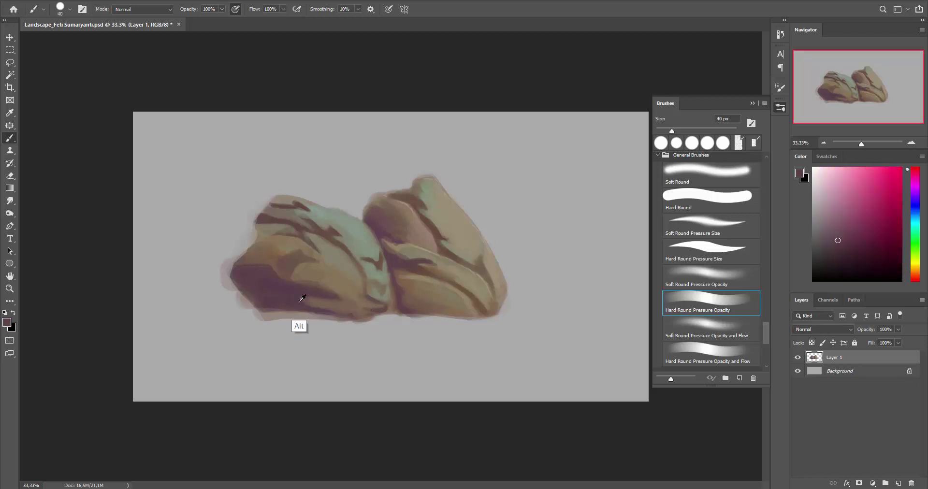
pyautogui.keyDown('alt'); pyautogui.click(381, 295); pyautogui.keyUp('alt')
pyautogui.keyDown('alt'); pyautogui.click(388, 286); pyautogui.keyUp('alt')
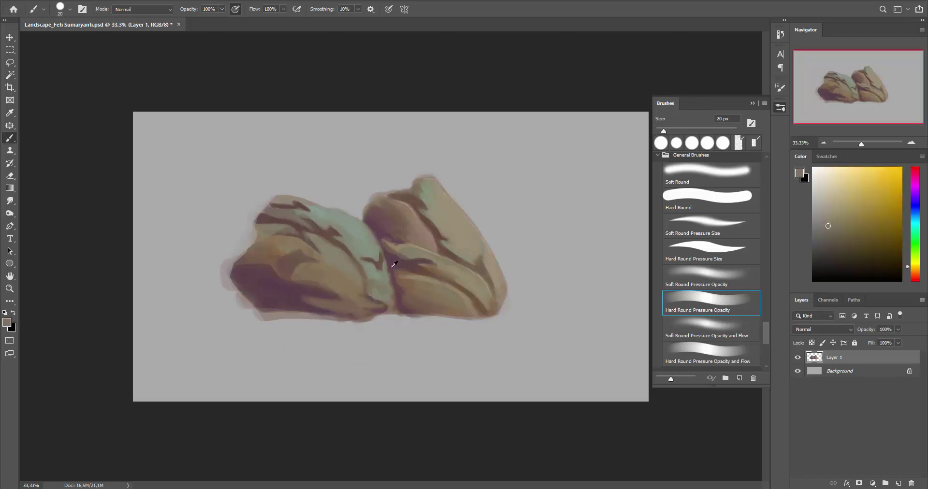
pyautogui.keyDown('alt'); pyautogui.click(370, 283); pyautogui.keyUp('alt')
pyautogui.press('v')
pyautogui.moveTo(326, 243); pyautogui.dragTo(345, 255)
# Erase the soft fringe along the rock's lower-left edge, then select the painted rock shapes
pyautogui.press('e')
pyautogui.moveTo(265, 245)
pyautogui.mouseDown()
pyautogui.moveTo(240, 288)
pyautogui.moveTo(282, 335)
pyautogui.mouseUp()
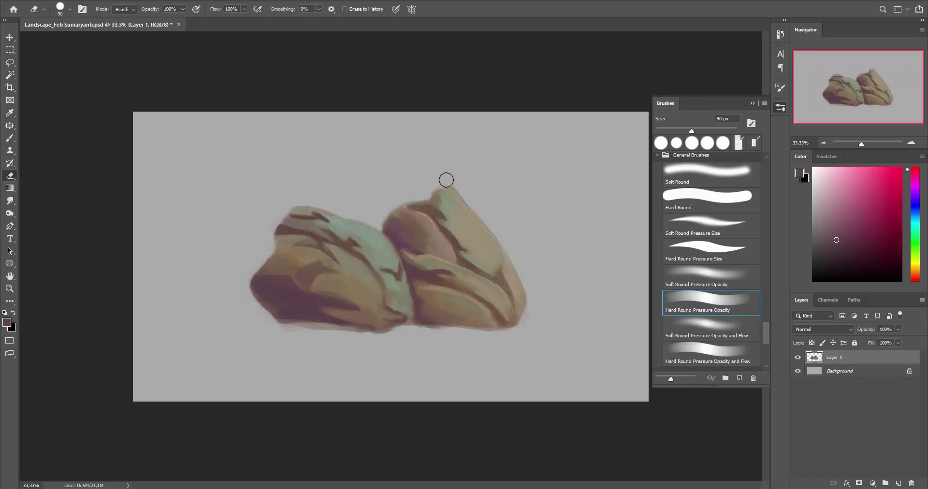
pyautogui.press('b')
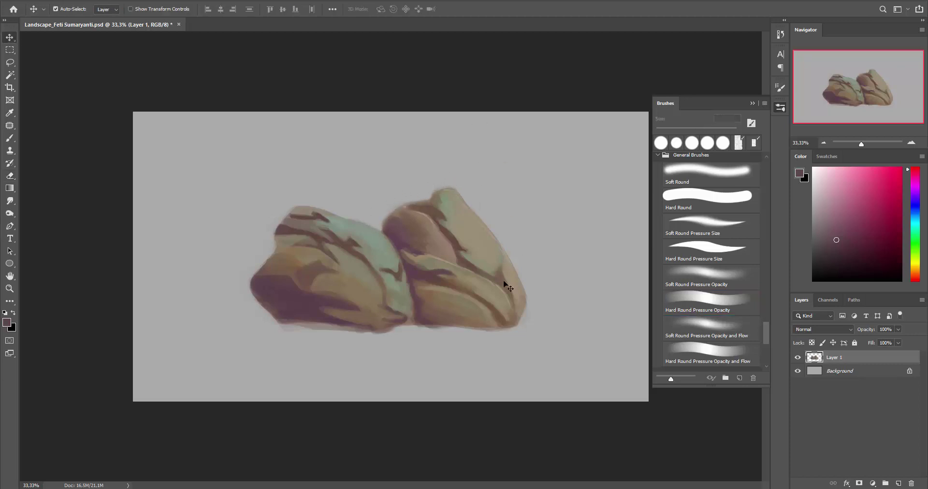
pyautogui.hotkey('ctrl', 'l')
pyautogui.press('Escape')
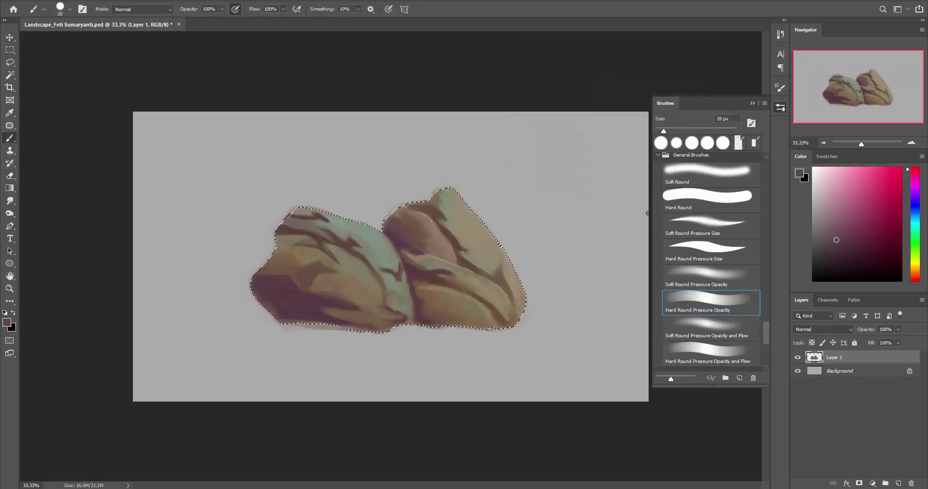
# Set up a 400 px soft round brush in Overlay mode at 20% opacity
pyautogui.press(',')
pyautogui.press('Return')
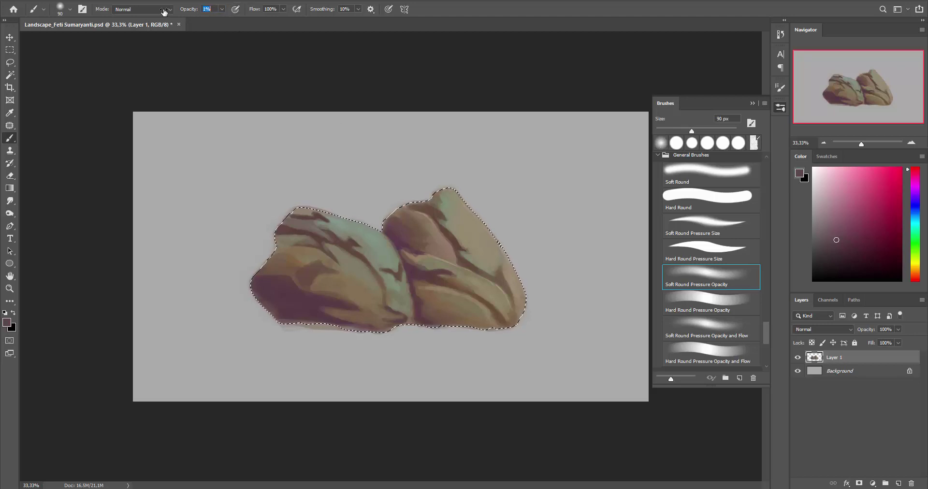
pyautogui.click(143, 9)
pyautogui.click(121, 140)
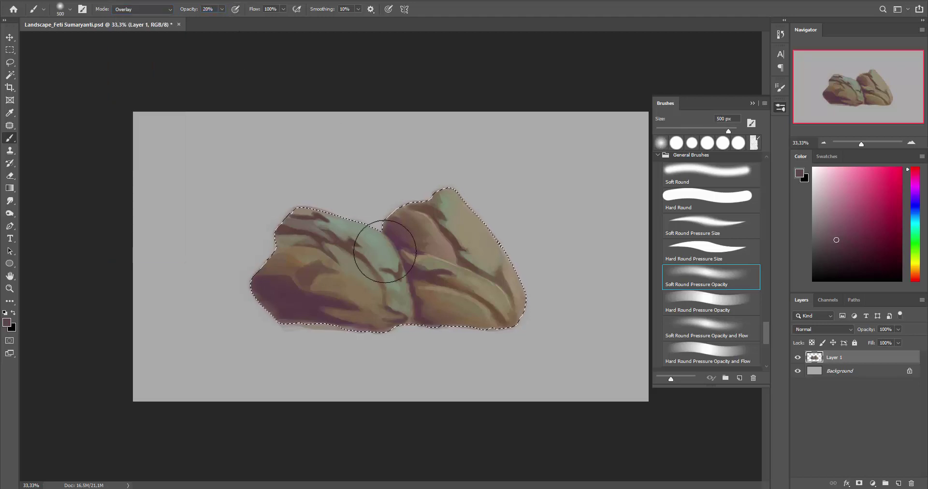
pyautogui.press(']')
pyautogui.press(']')
pyautogui.press(']')
# Glaze the rocks with dark teal, light orange, sampled browns and light mint at 200–400 px
pyautogui.moveTo(915, 187); pyautogui.dragTo(915, 216)
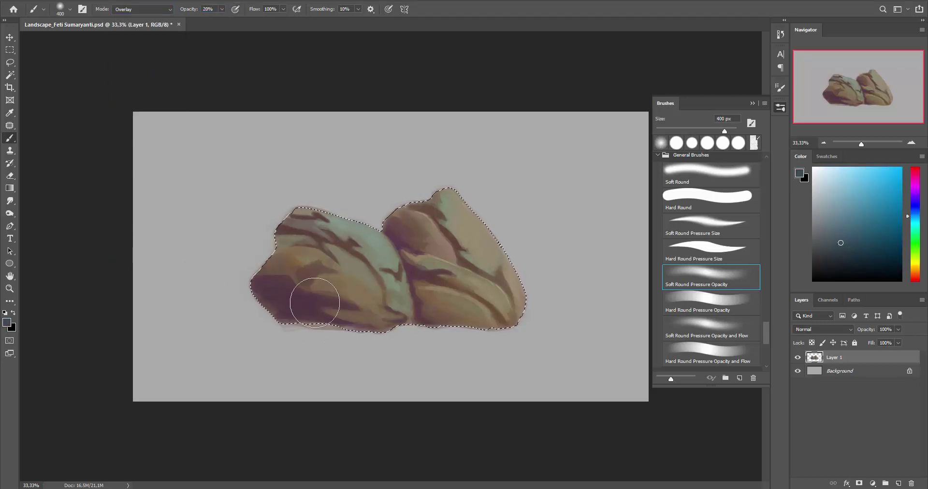
pyautogui.press('[')
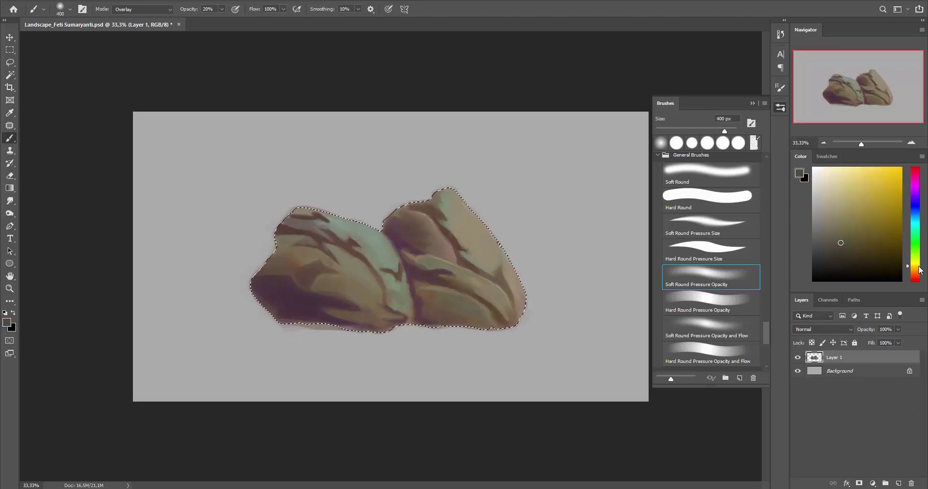
pyautogui.moveTo(415, 239); pyautogui.dragTo(504, 279)
pyautogui.press('[')
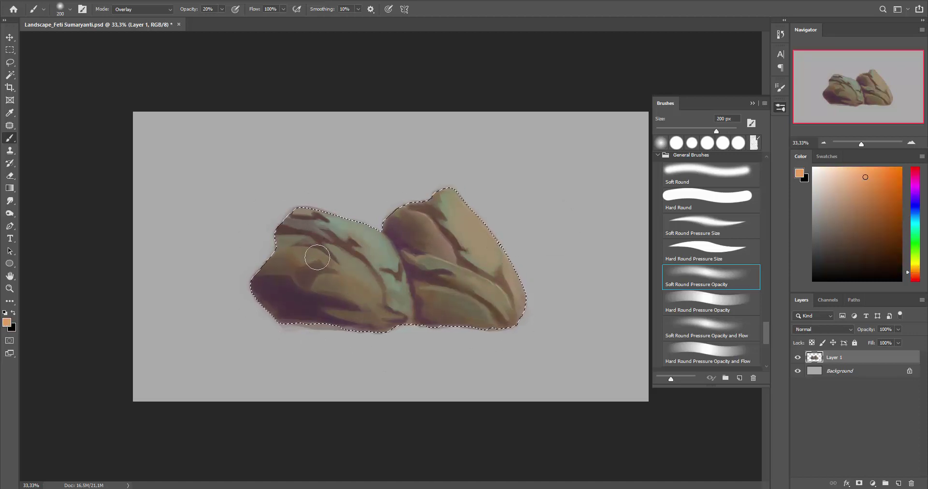
pyautogui.keyDown('alt'); pyautogui.click(438, 314); pyautogui.keyUp('alt')
pyautogui.keyDown('alt'); pyautogui.click(498, 244); pyautogui.keyUp('alt')
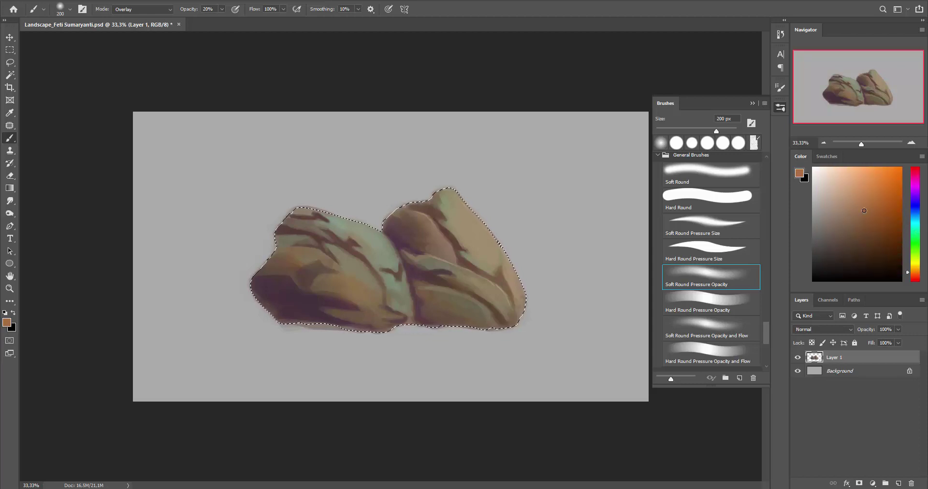
pyautogui.press(']')
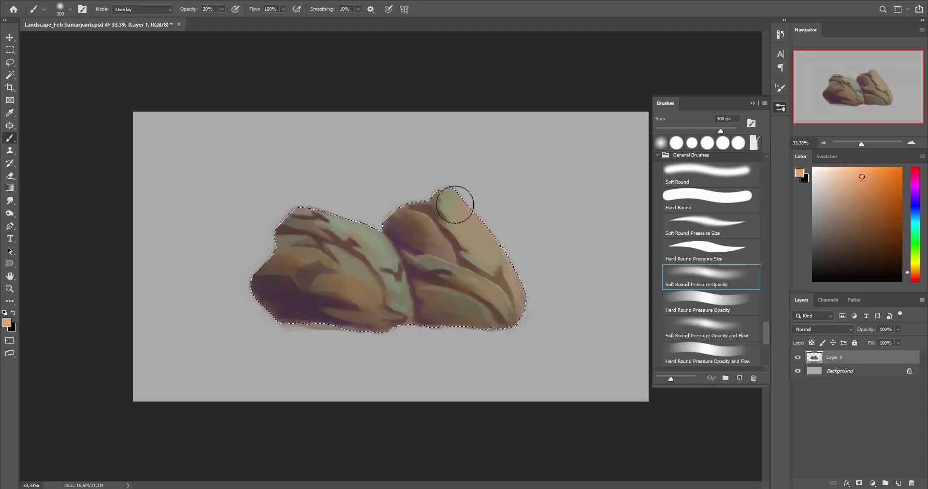
pyautogui.keyDown('alt'); pyautogui.click(458, 202); pyautogui.keyUp('alt')
# Deselect the rocks and switch to a 150 px hard round pressure-opacity brush
pyautogui.hotkey('ctrl', 'd')
pyautogui.press('[')
pyautogui.press('[')
pyautogui.press('[')
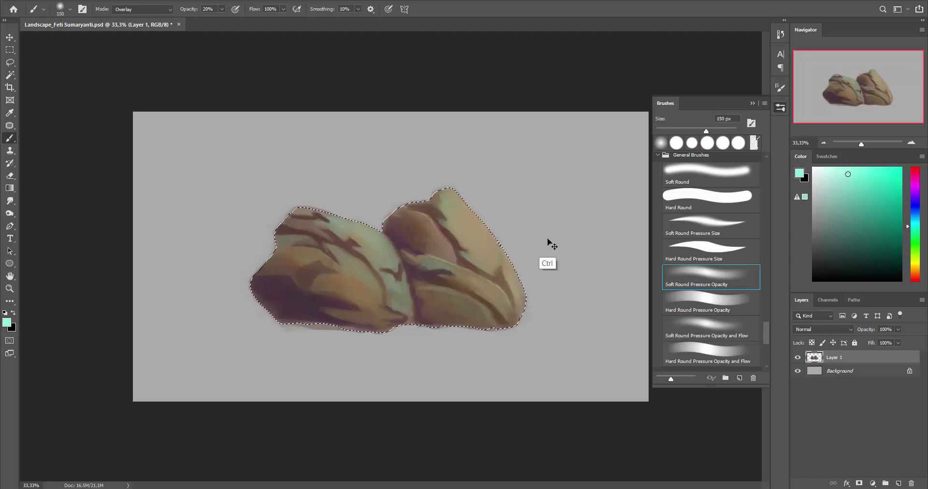
pyautogui.click(721, 277)
pyautogui.click(720, 303)
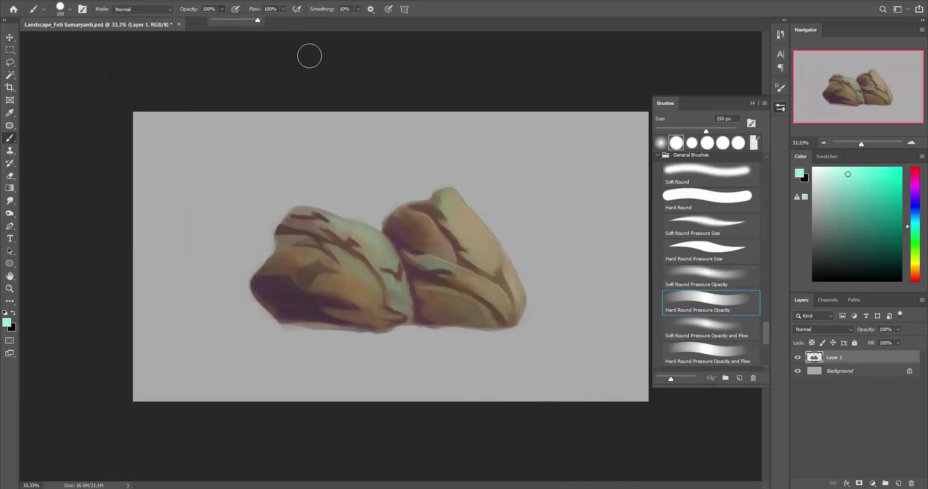
# Paint dark reddish-brown, maroon and brown crack marks at 20 px using rock-sampled colours
pyautogui.press('[')
pyautogui.press('[')
pyautogui.press('[')
pyautogui.keyDown('alt'); pyautogui.click(444, 230); pyautogui.keyUp('alt')
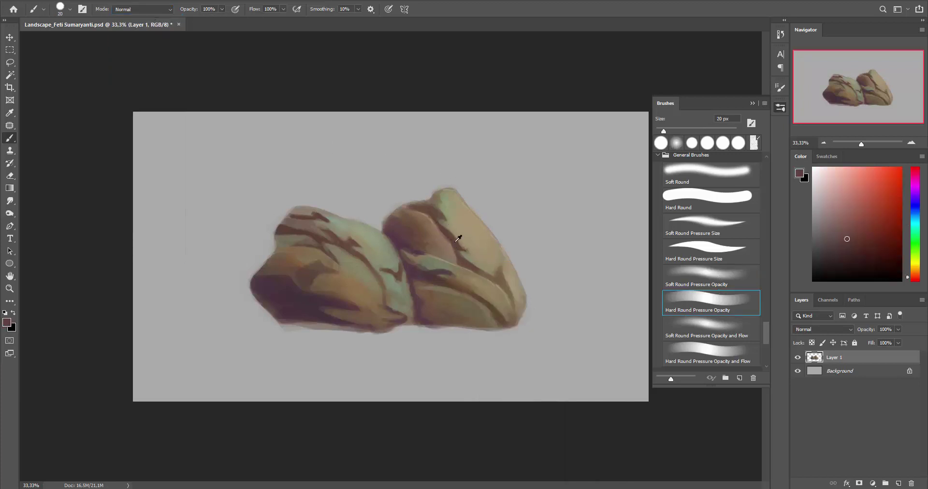
pyautogui.keyDown('alt'); pyautogui.click(458, 238); pyautogui.keyUp('alt')
pyautogui.keyDown('alt'); pyautogui.click(438, 285); pyautogui.keyUp('alt')
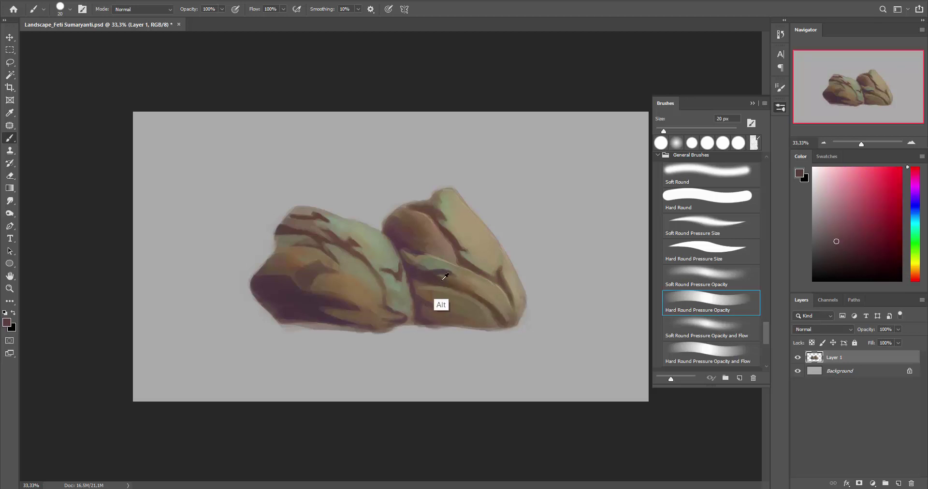
pyautogui.keyDown('alt'); pyautogui.click(445, 275); pyautogui.keyUp('alt')
pyautogui.keyDown('alt'); pyautogui.click(470, 287); pyautogui.keyUp('alt')
pyautogui.keyDown('alt'); pyautogui.click(506, 317); pyautogui.keyUp('alt')
pyautogui.keyDown('alt'); pyautogui.click(436, 198); pyautogui.keyUp('alt')
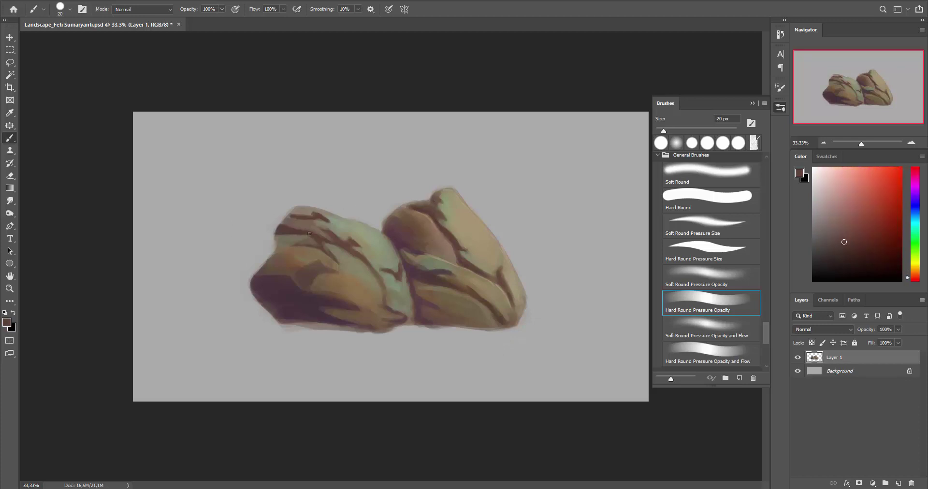
# Add thin dark maroon cracks at 15 px on the left rock and tan highlights on the right rock's peak
pyautogui.keyDown('alt'); pyautogui.click(322, 249); pyautogui.keyUp('alt')
pyautogui.press('[')
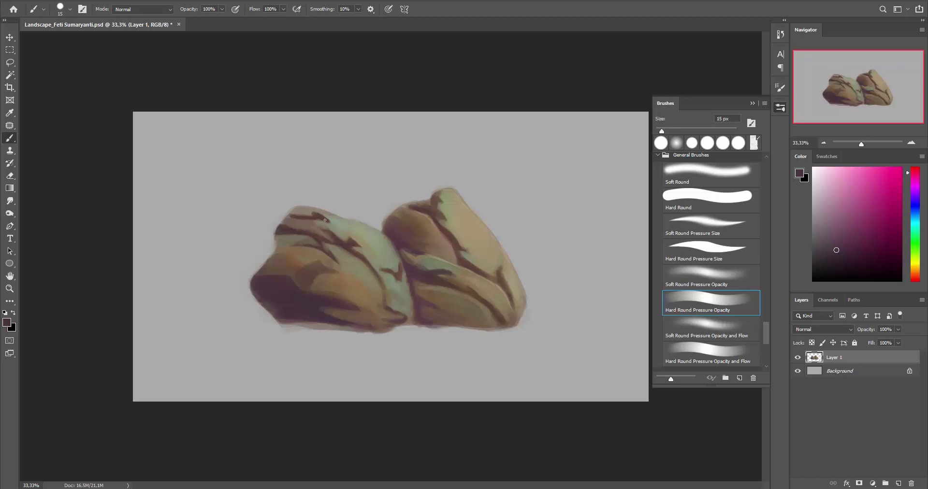
pyautogui.keyDown('alt'); pyautogui.click(329, 245); pyautogui.keyUp('alt')
pyautogui.keyDown('alt'); pyautogui.click(319, 216); pyautogui.keyUp('alt')
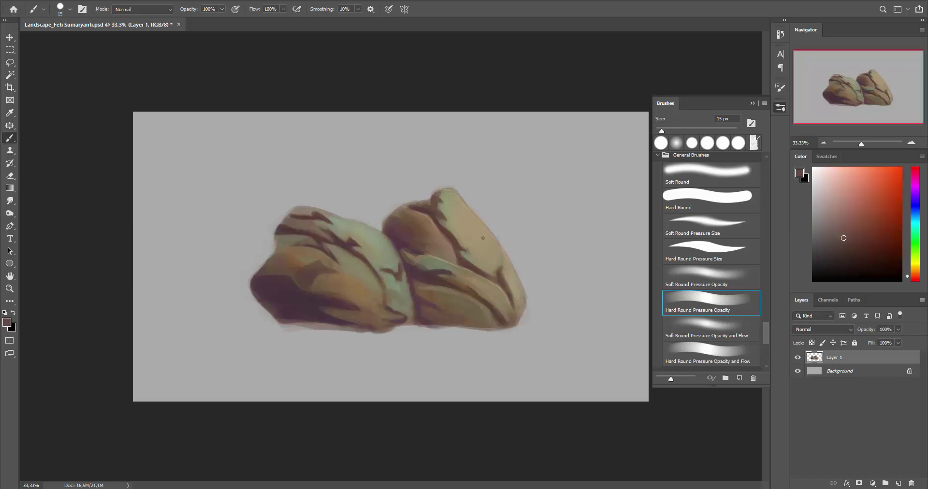
pyautogui.keyDown('alt'); pyautogui.click(474, 233); pyautogui.keyUp('alt')
pyautogui.keyDown('alt'); pyautogui.click(463, 202); pyautogui.keyUp('alt')
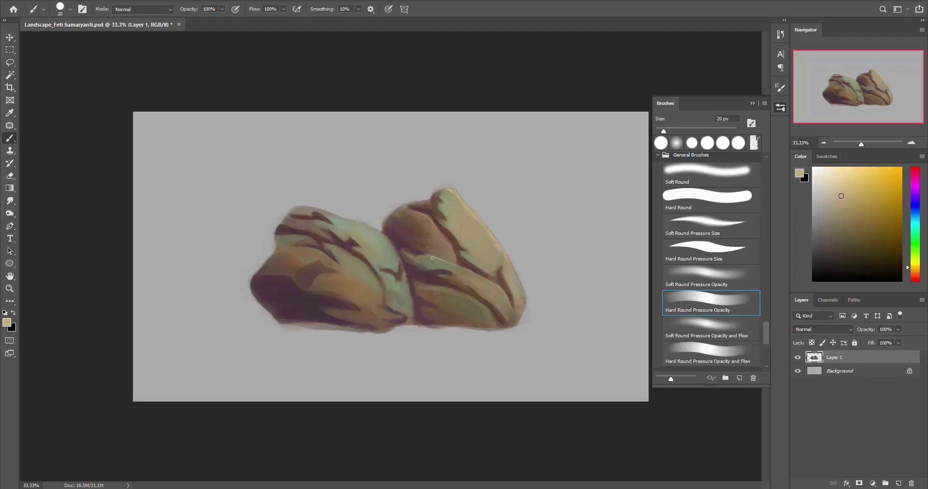
# Paint light tan across the right rock and over the left rock's dark crack
pyautogui.moveTo(432, 257); pyautogui.dragTo(504, 293)
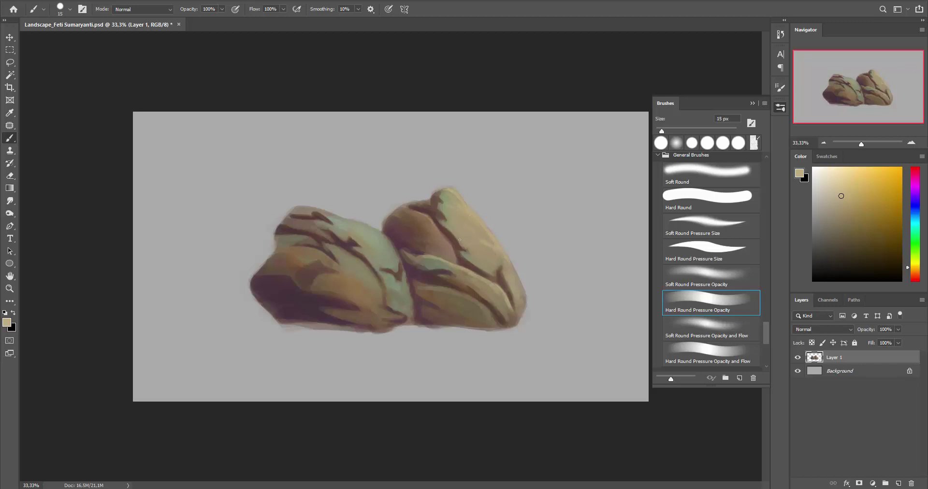
pyautogui.keyDown('alt'); pyautogui.click(424, 215); pyautogui.keyUp('alt')
pyautogui.keyDown('alt'); pyautogui.click(355, 215); pyautogui.keyUp('alt')
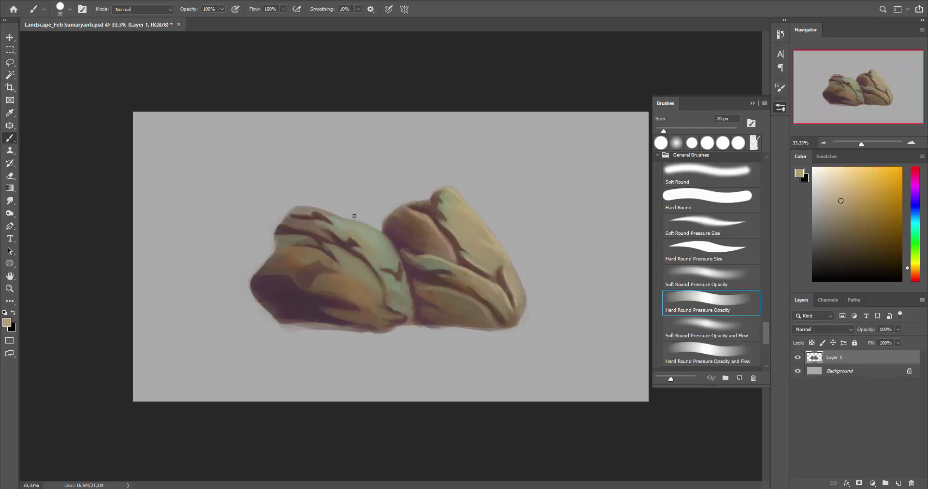
pyautogui.keyDown('alt'); pyautogui.click(339, 217); pyautogui.keyUp('alt')
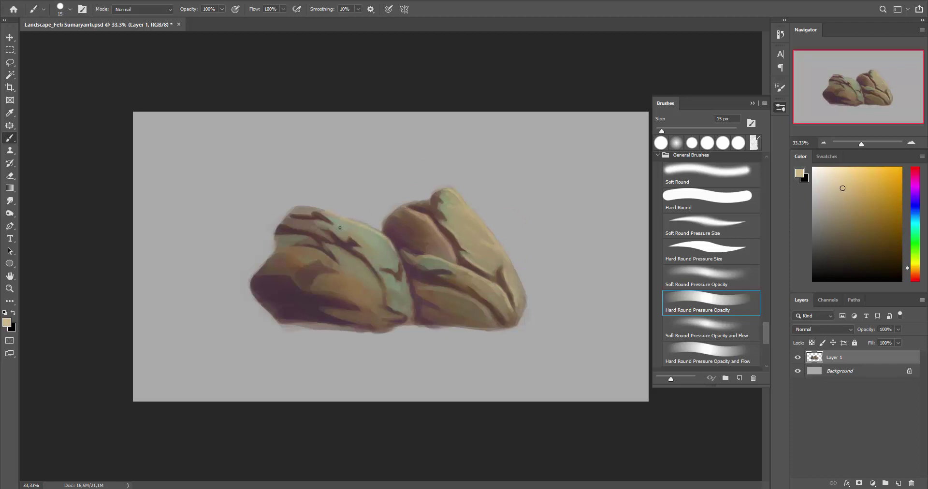
pyautogui.moveTo(318, 224); pyautogui.dragTo(358, 250)
pyautogui.keyDown('alt'); pyautogui.click(331, 253); pyautogui.keyUp('alt')
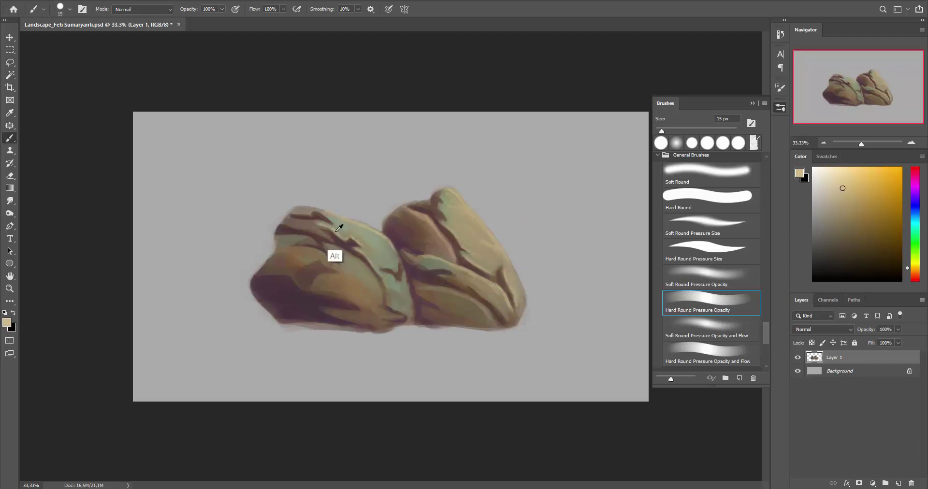
# Refine the left rock's planes with orange, yellow and greenish tans and dark brown at 15–30 px
pyautogui.press(']')
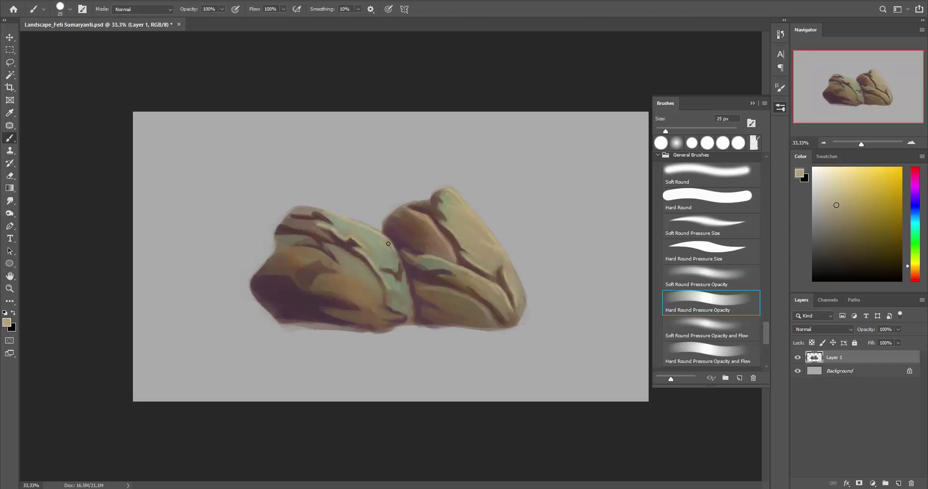
pyautogui.press('[')
pyautogui.press('[')
pyautogui.press('[')
pyautogui.press('[')
pyautogui.press('[')
pyautogui.keyDown('alt'); pyautogui.click(369, 301); pyautogui.keyUp('alt')
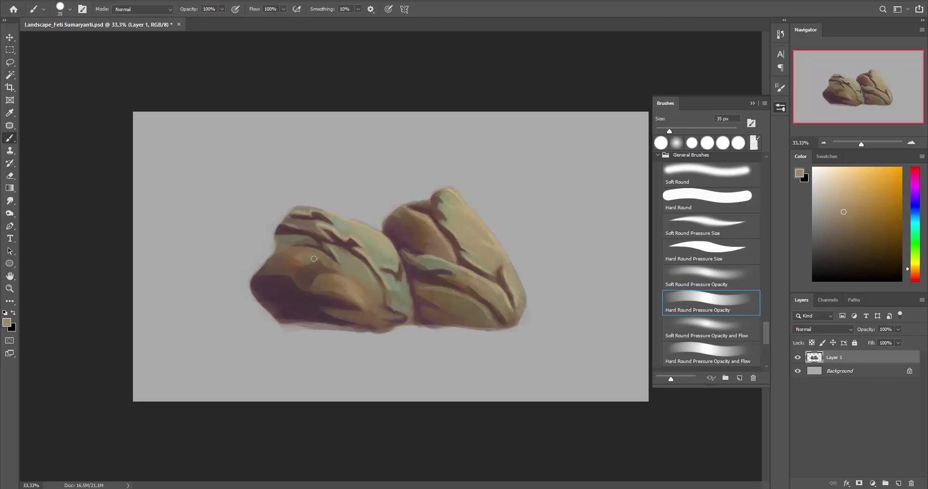
pyautogui.keyDown('alt'); pyautogui.click(357, 272); pyautogui.keyUp('alt')
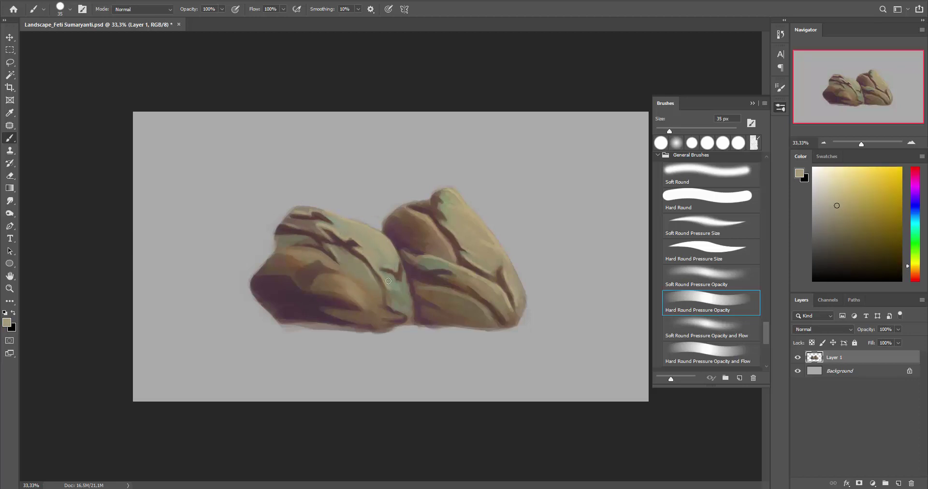
pyautogui.press('[')
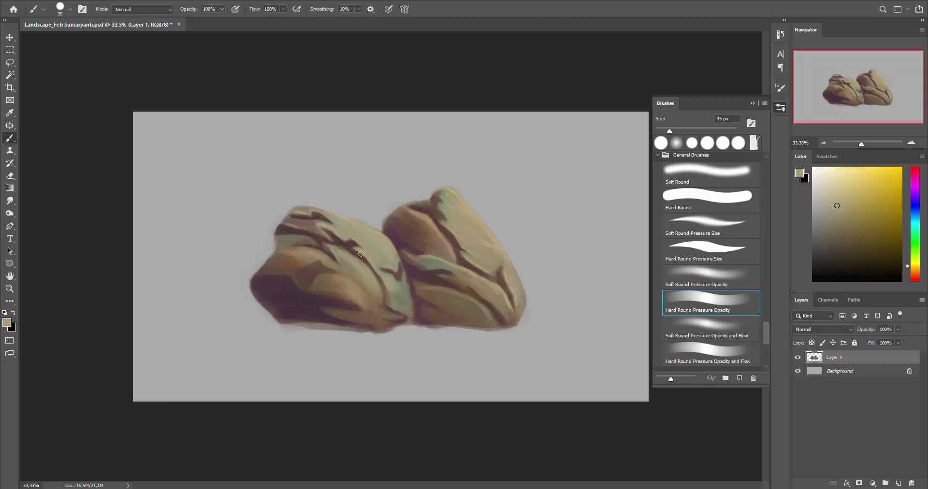
pyautogui.keyDown('alt'); pyautogui.click(364, 245); pyautogui.keyUp('alt')
pyautogui.keyDown('alt'); pyautogui.click(343, 237); pyautogui.keyUp('alt')
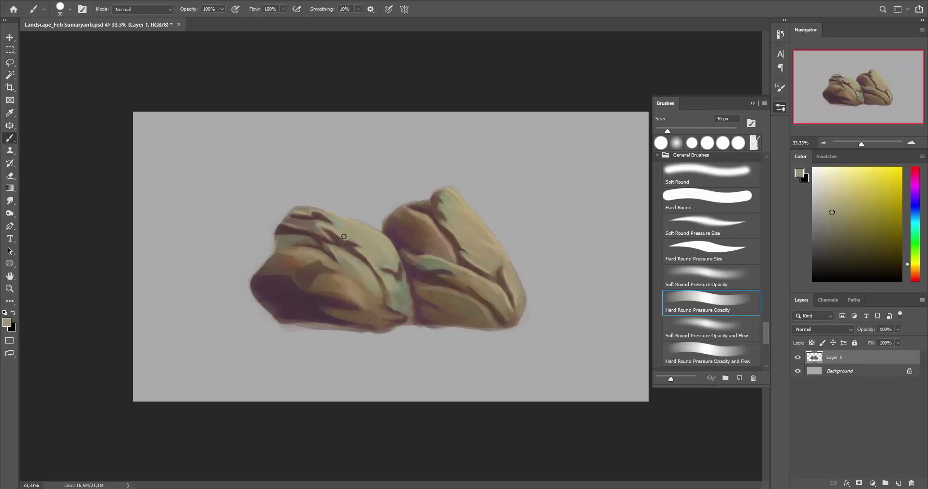
# Add dark brown, tan-brown and dark purple-brown strokes at 20 px along the cracks
pyautogui.press('[')
pyautogui.keyDown('alt'); pyautogui.click(364, 248); pyautogui.keyUp('alt')
pyautogui.keyDown('alt'); pyautogui.click(354, 243); pyautogui.keyUp('alt')
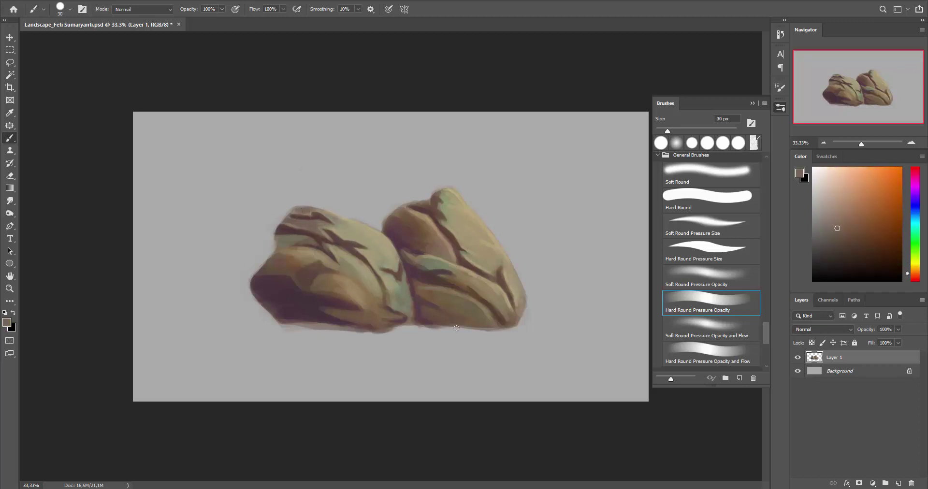
pyautogui.press('[')
pyautogui.keyDown('alt'); pyautogui.click(387, 243); pyautogui.keyUp('alt')
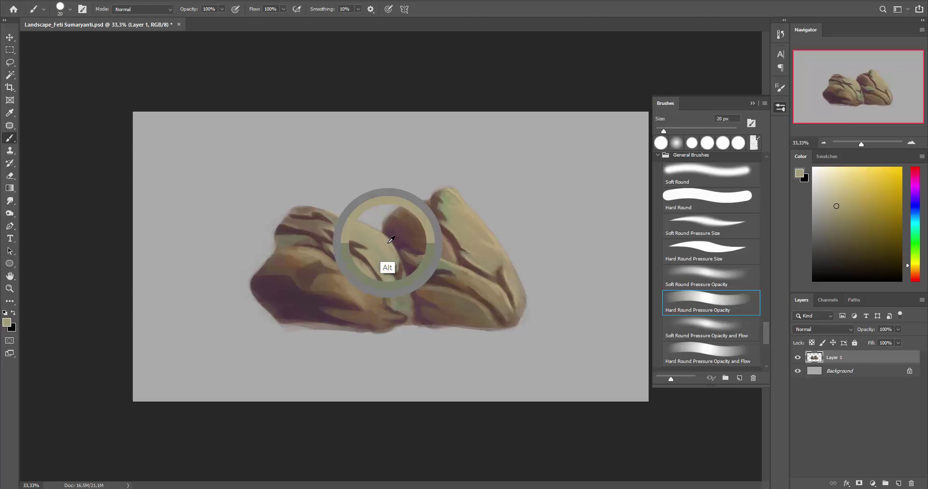
pyautogui.keyDown('alt'); pyautogui.click(417, 300); pyautogui.keyUp('alt')
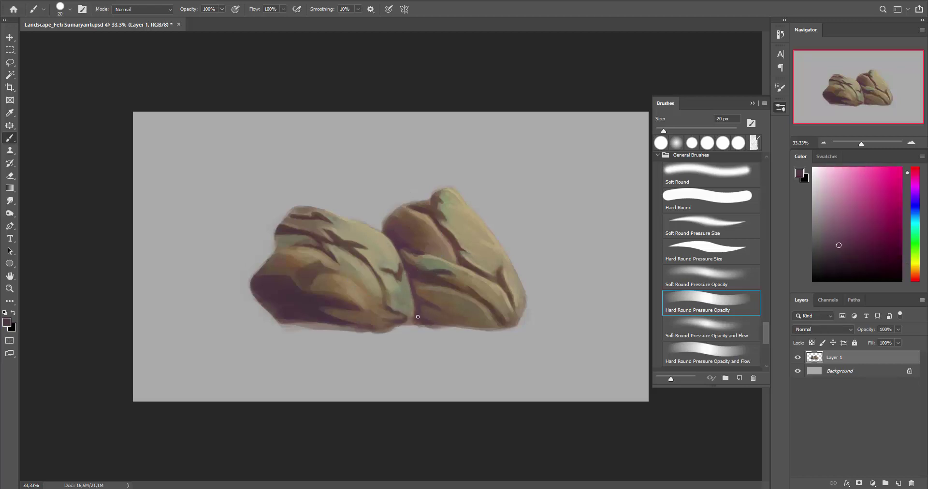
# Shade the lower rock with light brown, dark red-brown and greyish brown at 35 px
pyautogui.press(']')
pyautogui.keyDown('alt'); pyautogui.click(359, 327); pyautogui.keyUp('alt')
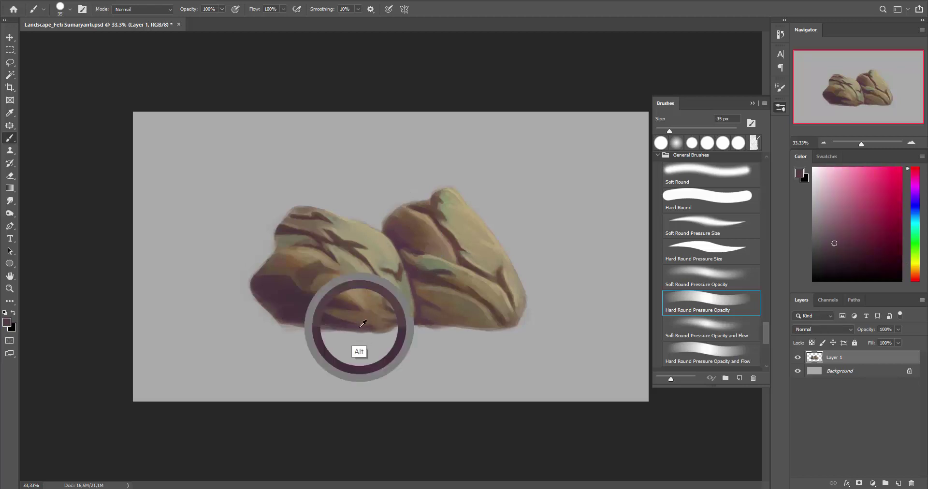
pyautogui.keyDown('alt'); pyautogui.click(335, 321); pyautogui.keyUp('alt')
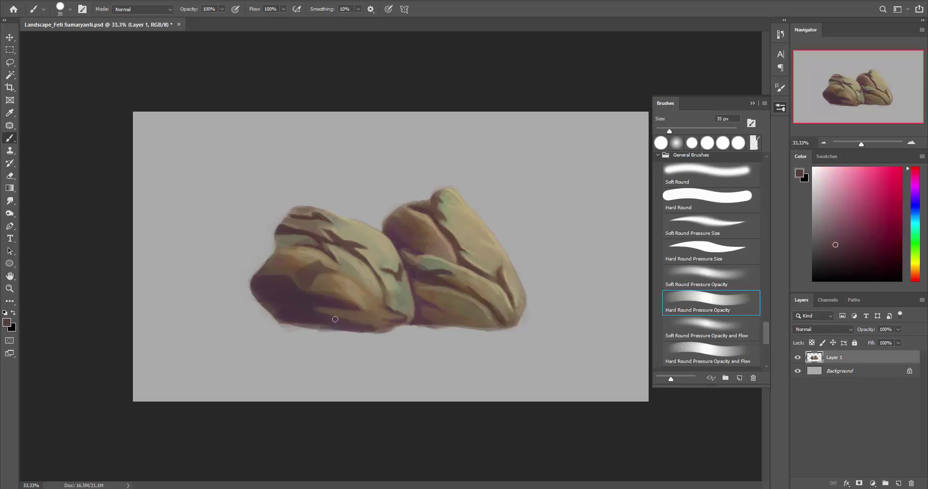
pyautogui.keyDown('alt'); pyautogui.click(335, 319); pyautogui.keyUp('alt')
pyautogui.keyDown('alt'); pyautogui.click(320, 300); pyautogui.keyUp('alt')
pyautogui.keyDown('alt'); pyautogui.click(285, 271); pyautogui.keyUp('alt')
# Deepen the rock base with dark purple-magenta and reddish-brown at 60 px, and add a layer for the ground
pyautogui.press(']')
pyautogui.press(']')
pyautogui.press(']')
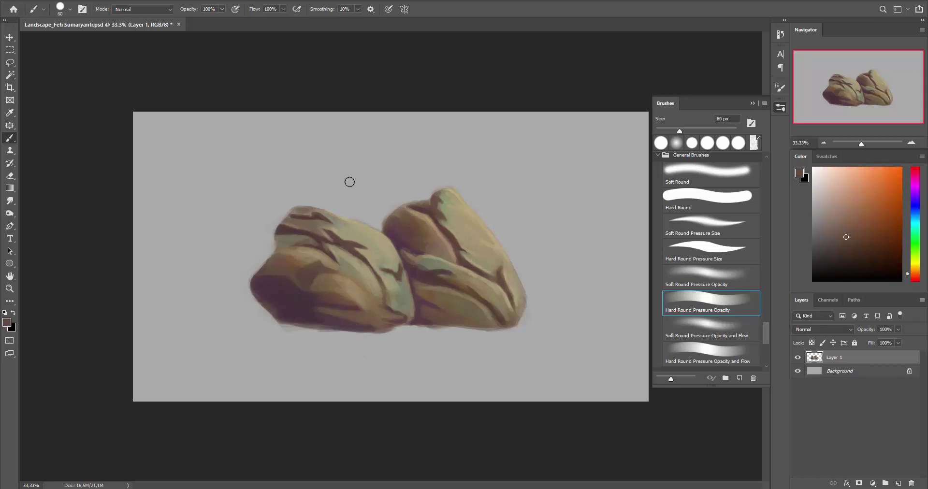
pyautogui.keyDown('alt'); pyautogui.click(285, 307); pyautogui.keyUp('alt')
pyautogui.keyDown('alt'); pyautogui.click(283, 273); pyautogui.keyUp('alt')
pyautogui.keyDown('alt'); pyautogui.click(294, 288); pyautogui.keyUp('alt')
pyautogui.keyDown('alt'); pyautogui.click(274, 274); pyautogui.keyUp('alt')
# Place the new layer beneath the rocks and paint a 150 px olive-green ground stroke under them
pyautogui.hotkey('ctrl', 'shift', 'alt', 'n')
pyautogui.press(']')
pyautogui.press(']')
pyautogui.press(']')
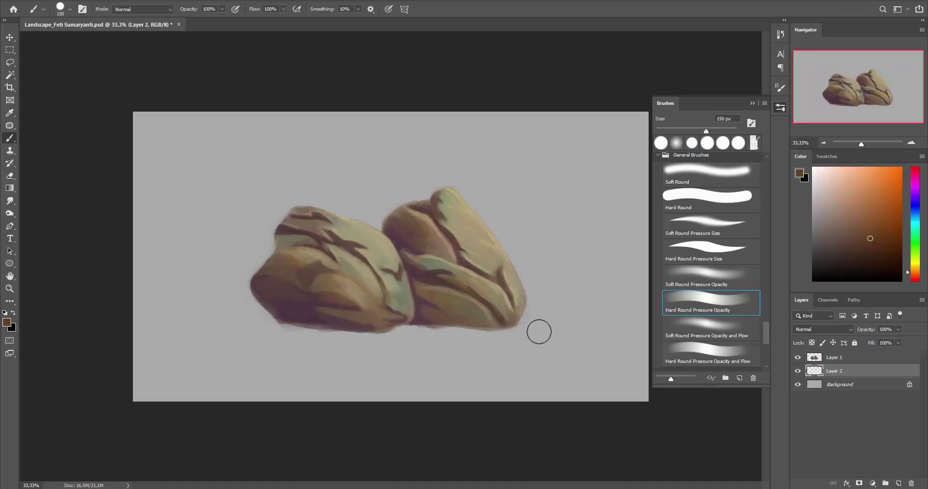
pyautogui.click(915, 260)
pyautogui.click(865, 243)
pyautogui.moveTo(477, 333)
pyautogui.mouseDown()
pyautogui.moveTo(385, 319)
pyautogui.moveTo(208, 334)
pyautogui.mouseUp()
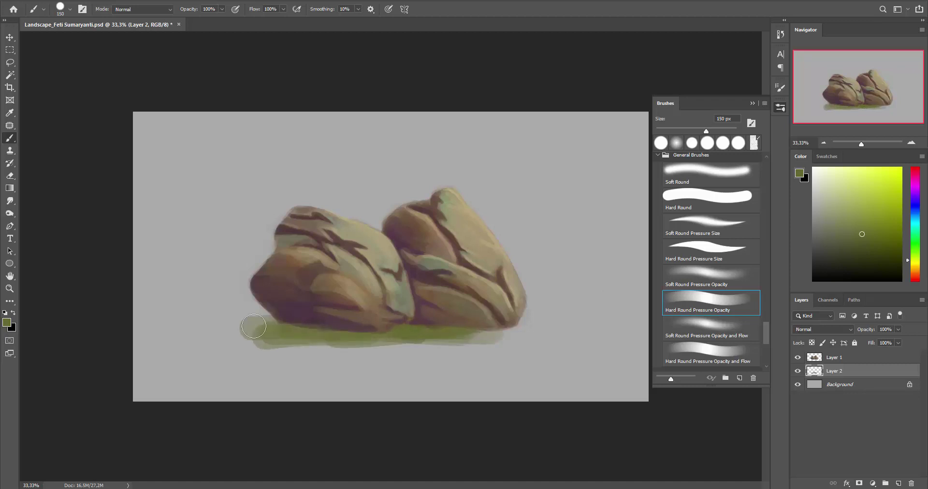
pyautogui.moveTo(374, 325)
pyautogui.mouseDown()
pyautogui.moveTo(532, 315)
pyautogui.moveTo(282, 313)
pyautogui.moveTo(342, 335)
pyautogui.moveTo(573, 331)
pyautogui.moveTo(244, 325)
pyautogui.moveTo(595, 326)
pyautogui.mouseUp()
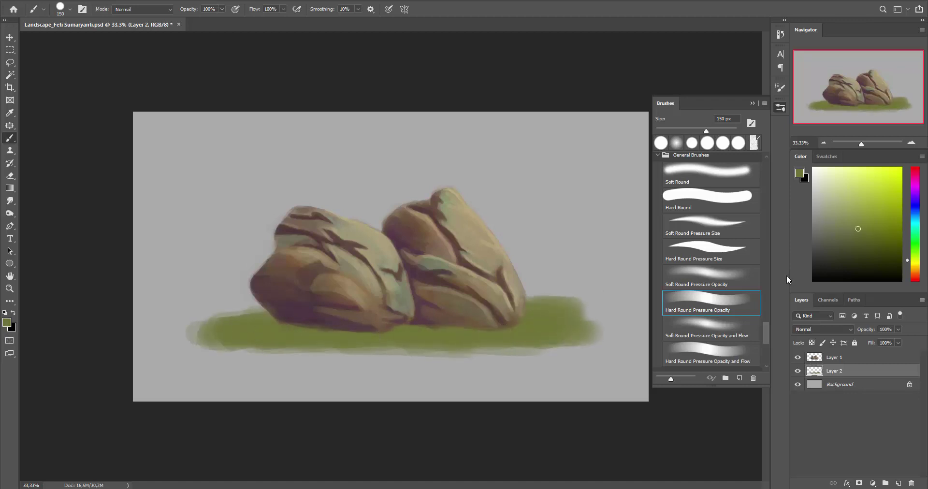
# Layer yellow-olive and darker olive strokes across the ground, especially on the right
pyautogui.click(915, 264)
pyautogui.click(864, 221)
pyautogui.moveTo(401, 333)
pyautogui.mouseDown()
pyautogui.moveTo(421, 325)
pyautogui.moveTo(551, 333)
pyautogui.mouseUp()
pyautogui.click(865, 232)
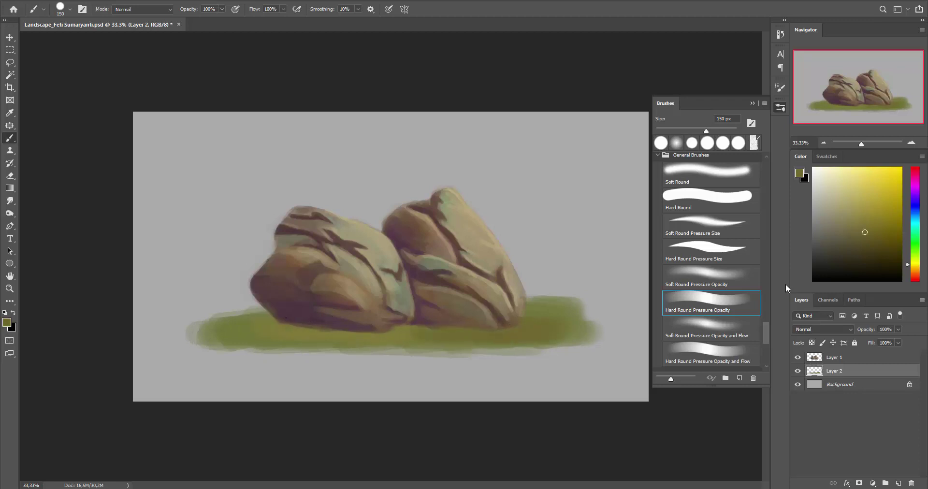
pyautogui.click(914, 263)
pyautogui.click(862, 225)
pyautogui.moveTo(464, 326)
pyautogui.mouseDown()
pyautogui.moveTo(548, 319)
pyautogui.moveTo(365, 332)
pyautogui.moveTo(549, 332)
pyautogui.mouseUp()
# On a new top layer, paint small grass blades at the bases of both rocks
pyautogui.hotkey('ctrl', 'shift', 'alt', 'n')
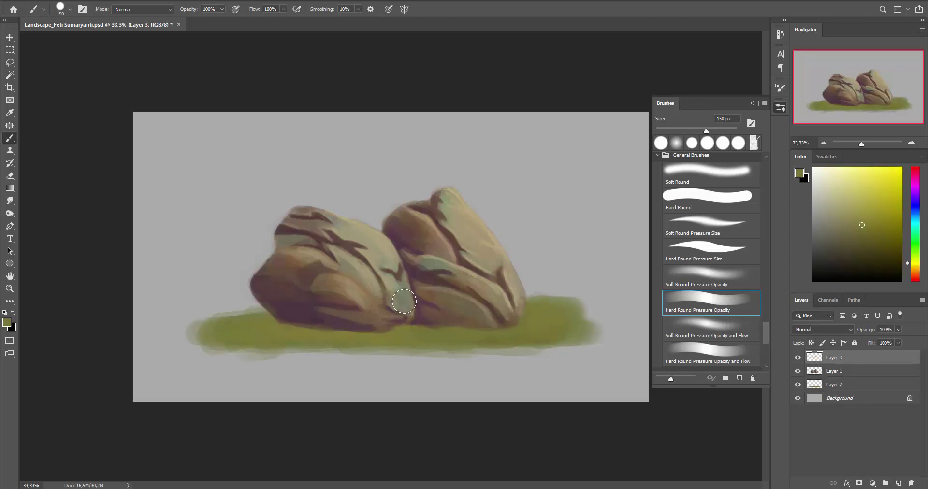
pyautogui.press('[')
pyautogui.press('[')
pyautogui.press('[')
pyautogui.moveTo(432, 327); pyautogui.dragTo(416, 285)
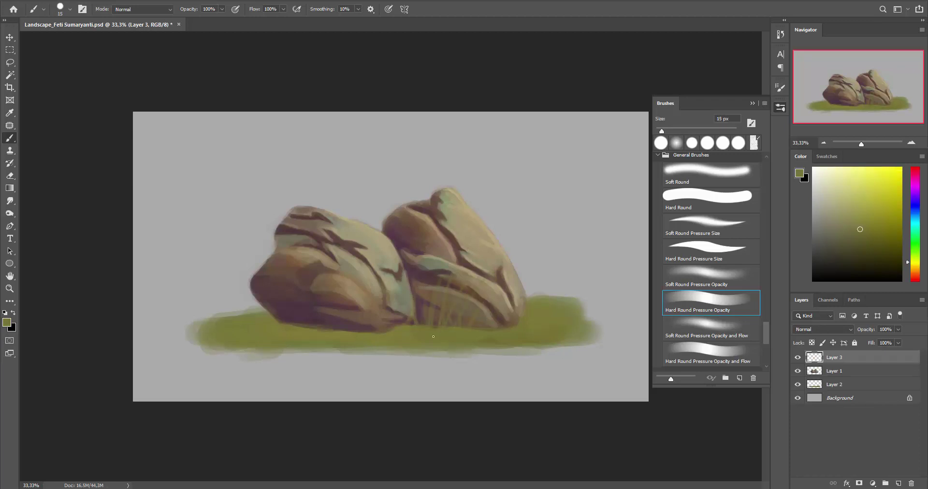
pyautogui.keyDown('alt'); pyautogui.click(306, 360); pyautogui.keyUp('alt')
pyautogui.moveTo(293, 326); pyautogui.dragTo(290, 295)
pyautogui.moveTo(302, 325); pyautogui.dragTo(301, 310)
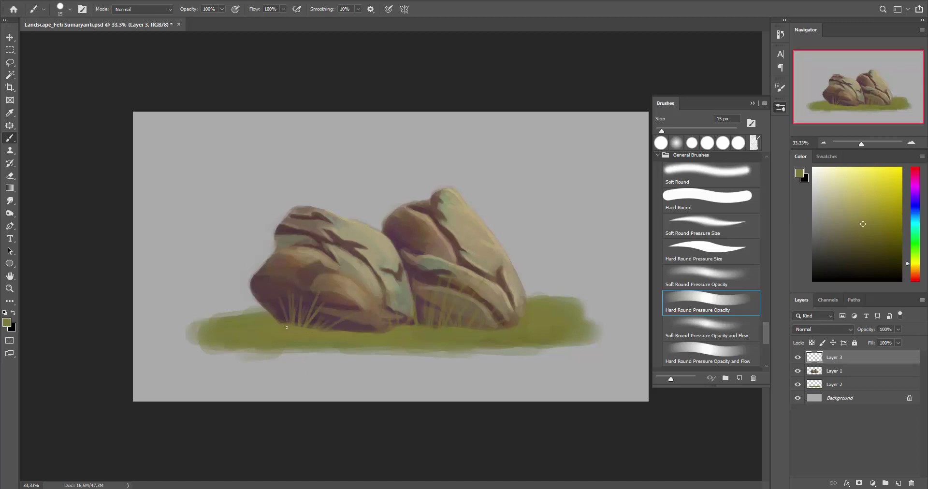
pyautogui.moveTo(264, 265); pyautogui.dragTo(248, 237)
pyautogui.moveTo(279, 322)
pyautogui.mouseDown()
pyautogui.moveTo(271, 288)
pyautogui.moveTo(283, 268)
pyautogui.mouseUp()
# Switch to a 25 px hard round pressure-size brush and mix a light olive for grass highlights
pyautogui.click(707, 251)
pyautogui.moveTo(341, 330); pyautogui.dragTo(287, 271)
pyautogui.press(']')
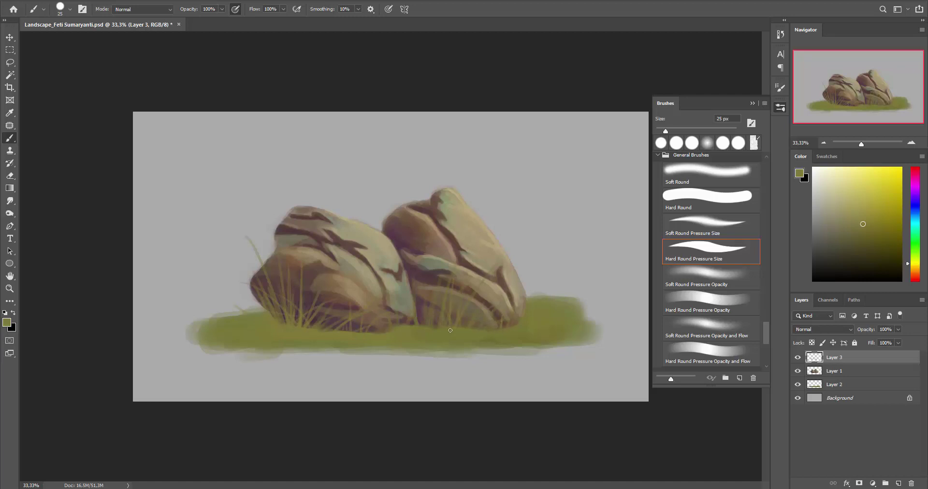
pyautogui.click(866, 234)
pyautogui.click(915, 264)
pyautogui.click(863, 204)
# Paint light olive grass blades near the right rock and along the left rock's base
pyautogui.moveTo(435, 319); pyautogui.dragTo(422, 230)
pyautogui.moveTo(436, 332); pyautogui.dragTo(432, 295)
pyautogui.moveTo(280, 325); pyautogui.dragTo(267, 264)
pyautogui.moveTo(264, 327)
pyautogui.mouseDown()
pyautogui.moveTo(260, 205)
pyautogui.moveTo(284, 313)
pyautogui.mouseUp()
pyautogui.moveTo(254, 324); pyautogui.dragTo(246, 313)
pyautogui.moveTo(363, 335); pyautogui.dragTo(355, 319)
pyautogui.moveTo(397, 338); pyautogui.dragTo(417, 334)
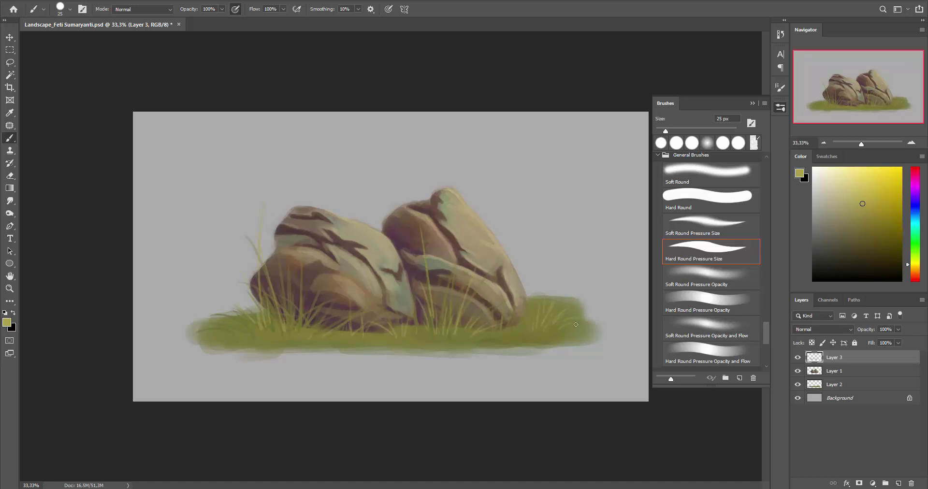
# Darken the Background layer with Hue/Saturation Lightness set to -56
pyautogui.click(839, 398)
pyautogui.hotkey('ctrl', 'u')
pyautogui.moveTo(745, 289); pyautogui.dragTo(719, 293)
pyautogui.click(854, 194)
# Back on the grass layer, paint more blades at the left rock in a new colour
pyautogui.click(834, 357)
pyautogui.click(861, 222)
pyautogui.moveTo(252, 314)
pyautogui.mouseDown()
pyautogui.moveTo(232, 271)
pyautogui.moveTo(239, 217)
pyautogui.mouseUp()
# Paint more grass blades beside both rocks and further right
pyautogui.moveTo(424, 334); pyautogui.dragTo(421, 308)
pyautogui.moveTo(422, 334); pyautogui.dragTo(417, 267)
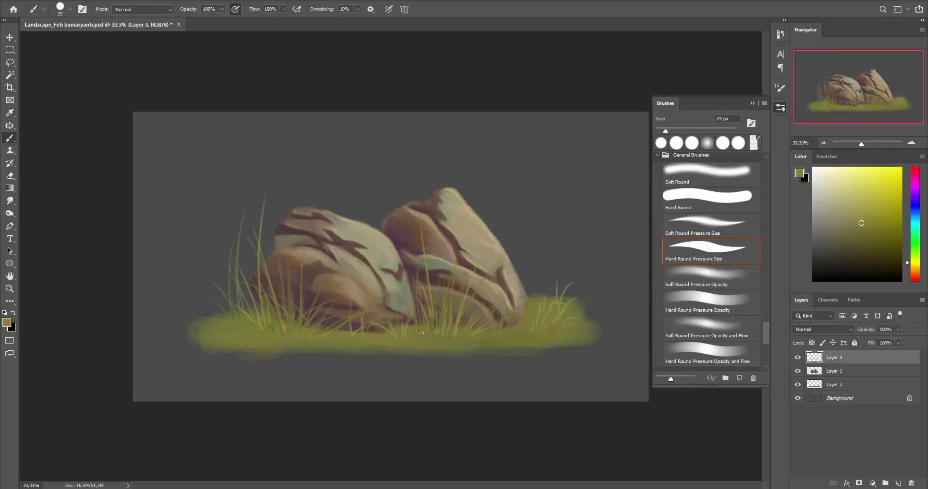
pyautogui.moveTo(425, 324)
pyautogui.mouseDown()
pyautogui.moveTo(421, 290)
pyautogui.moveTo(438, 268)
pyautogui.mouseUp()
pyautogui.press('[')
pyautogui.moveTo(533, 297); pyautogui.dragTo(548, 245)
# Shade the bottom of the grass with darker greens using an opacity-sensitive brush
pyautogui.press('.')
pyautogui.press('.')
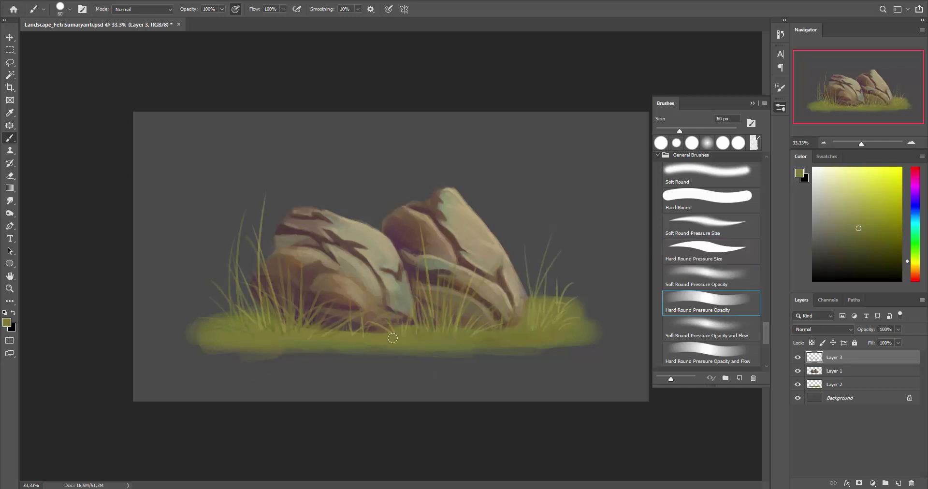
pyautogui.keyDown('alt'); pyautogui.click(558, 355); pyautogui.keyUp('alt')
pyautogui.keyDown('alt'); pyautogui.click(566, 333); pyautogui.keyUp('alt')
pyautogui.moveTo(568, 329)
pyautogui.mouseDown()
pyautogui.moveTo(464, 341)
pyautogui.moveTo(206, 339)
pyautogui.mouseUp()
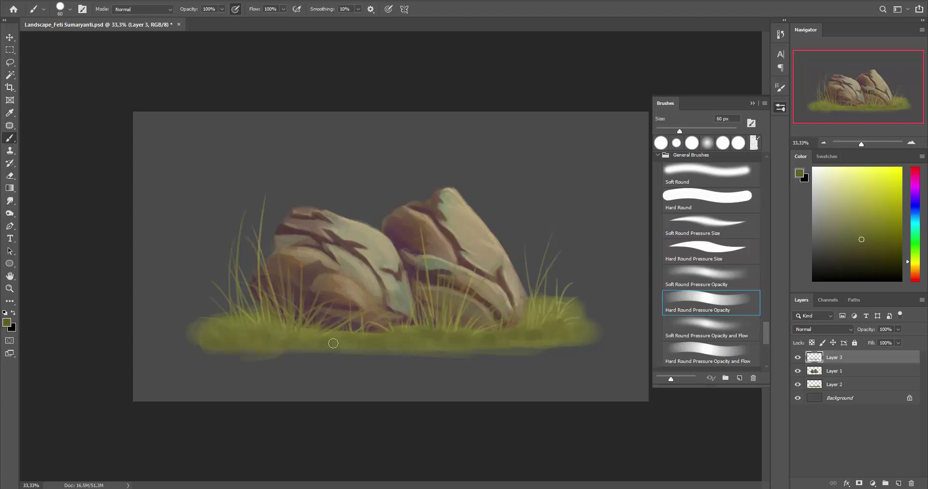
pyautogui.keyDown('alt'); pyautogui.click(443, 341); pyautogui.keyUp('alt')
pyautogui.moveTo(443, 340); pyautogui.dragTo(433, 331)
pyautogui.moveTo(357, 341); pyautogui.dragTo(322, 338)
pyautogui.moveTo(261, 338)
pyautogui.mouseDown()
pyautogui.moveTo(222, 338)
pyautogui.moveTo(415, 333)
pyautogui.mouseUp()
# Add light green strokes across the grass with a smaller brush
pyautogui.press('[')
pyautogui.keyDown('alt'); pyautogui.click(251, 339); pyautogui.keyUp('alt')
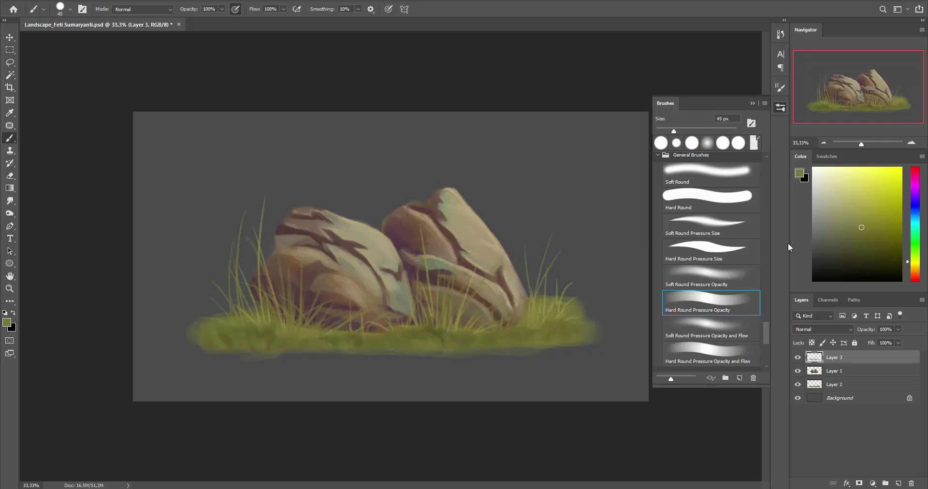
pyautogui.keyDown('alt'); pyautogui.click(569, 314); pyautogui.keyUp('alt')
pyautogui.keyDown('alt'); pyautogui.click(566, 310); pyautogui.keyUp('alt')
pyautogui.moveTo(551, 319); pyautogui.dragTo(527, 332)
pyautogui.press('[')
pyautogui.moveTo(442, 346); pyautogui.dragTo(425, 321)
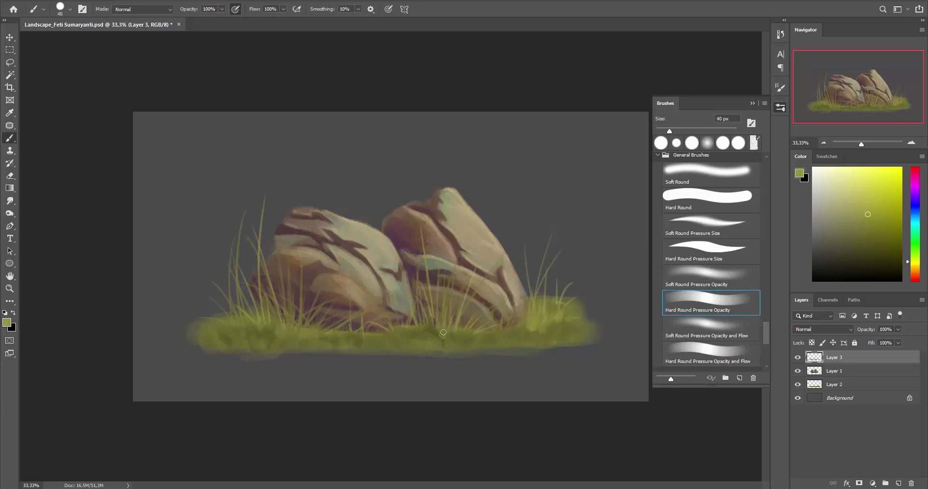
pyautogui.moveTo(266, 336); pyautogui.dragTo(264, 316)
pyautogui.moveTo(302, 338)
pyautogui.mouseDown()
pyautogui.moveTo(213, 336)
pyautogui.moveTo(307, 334)
pyautogui.mouseUp()
# Paint light grass blades below and at the base of the left rock using sampled greens
pyautogui.keyDown('alt'); pyautogui.click(274, 338); pyautogui.keyUp('alt')
pyautogui.press(']')
pyautogui.press(']')
pyautogui.press(']')
pyautogui.keyDown('alt'); pyautogui.click(263, 329); pyautogui.keyUp('alt')
pyautogui.keyDown('alt'); pyautogui.click(352, 338); pyautogui.keyUp('alt')
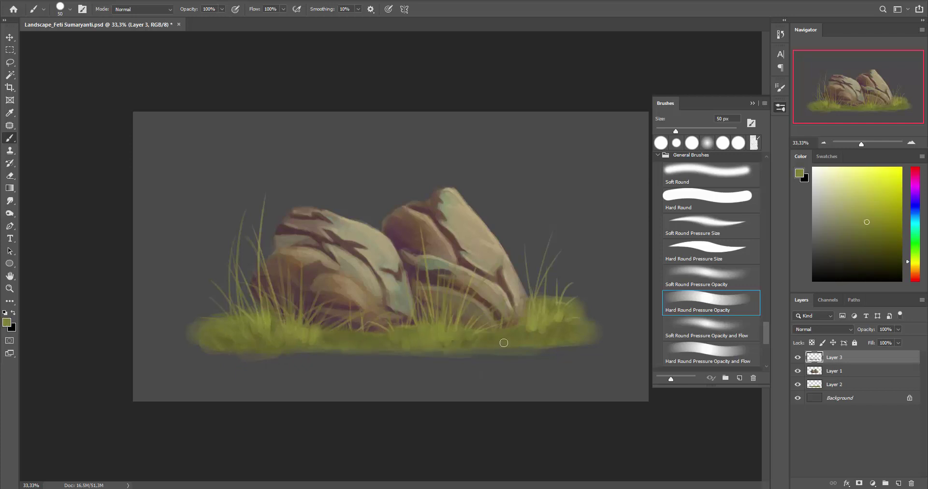
pyautogui.keyDown('alt'); pyautogui.click(537, 335); pyautogui.keyUp('alt')
pyautogui.moveTo(351, 331); pyautogui.dragTo(265, 271)
pyautogui.moveTo(259, 312); pyautogui.dragTo(243, 278)
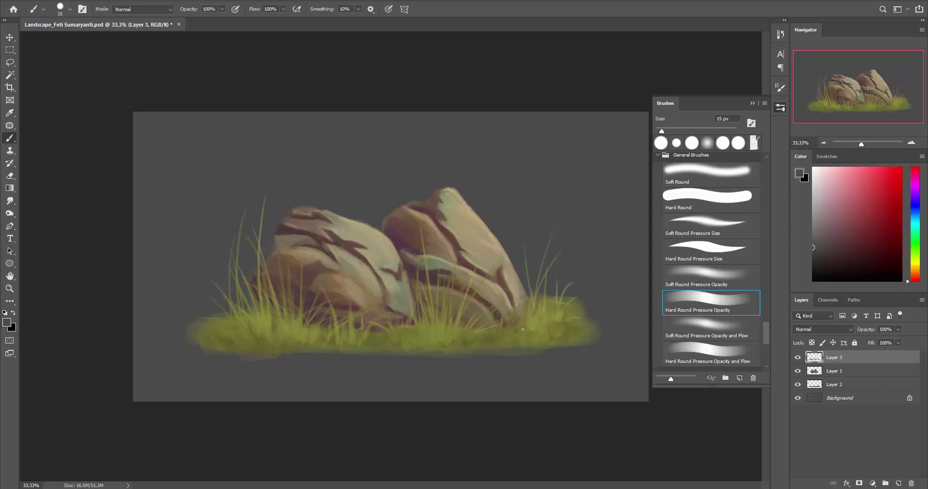
# Sample a darker olive with a larger brush and switch to Layer 2
pyautogui.press(']')
pyautogui.press(']')
pyautogui.press(']')
pyautogui.keyDown('alt'); pyautogui.click(401, 349); pyautogui.keyUp('alt')
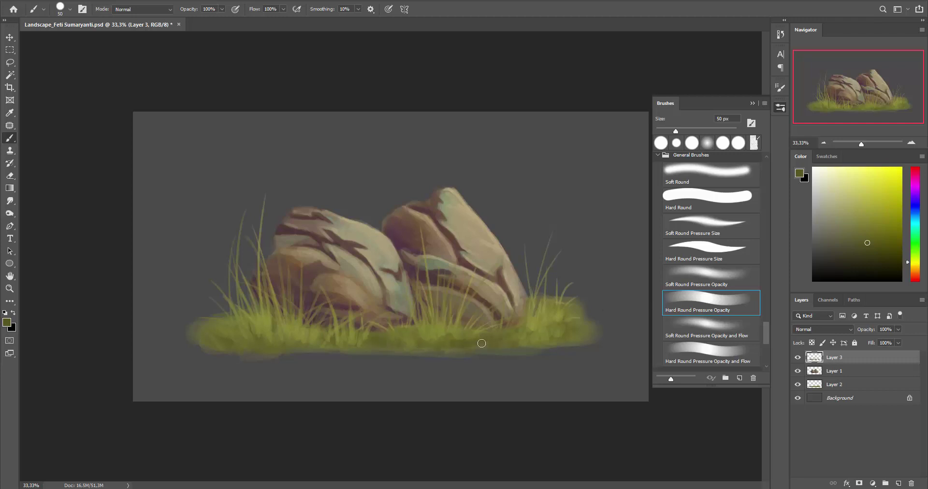
pyautogui.click(835, 384)
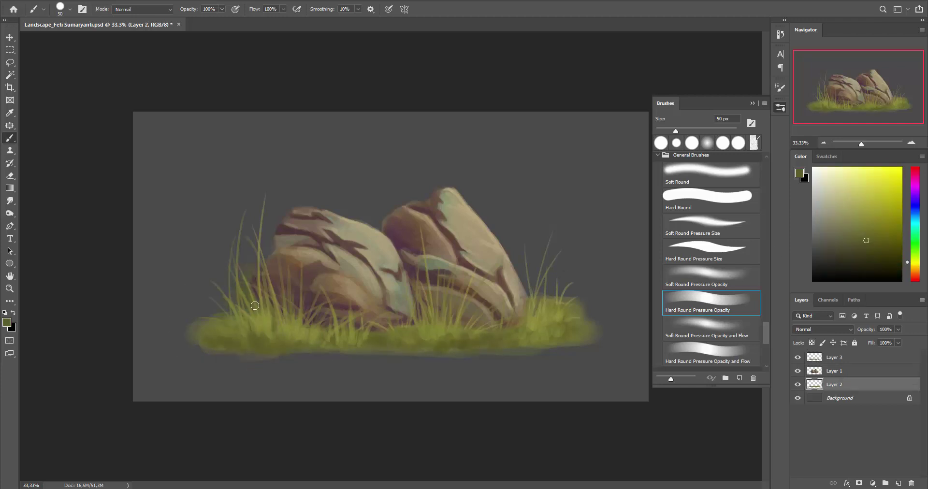
# Pick a dark green and paint it with a large brush behind and above the rocks on Layer 2
pyautogui.click(914, 251)
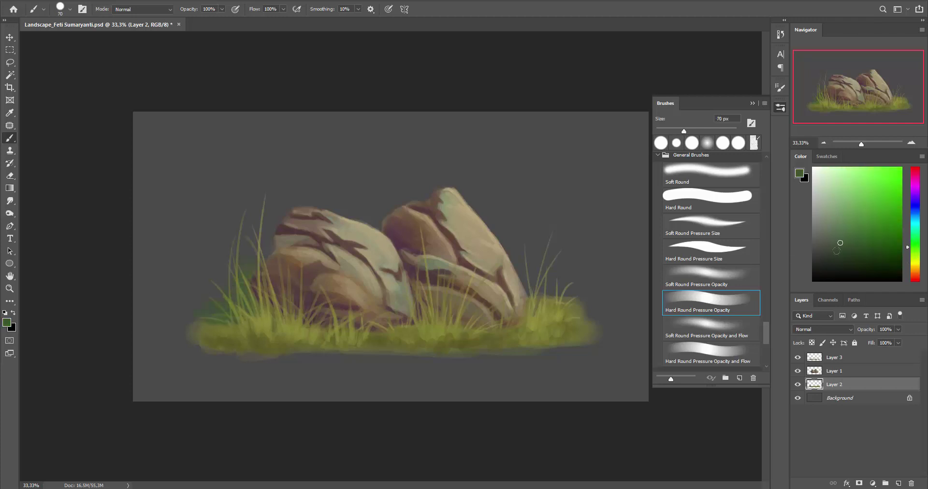
pyautogui.click(836, 251)
pyautogui.moveTo(527, 290)
pyautogui.mouseDown()
pyautogui.moveTo(537, 319)
pyautogui.moveTo(578, 312)
pyautogui.mouseUp()
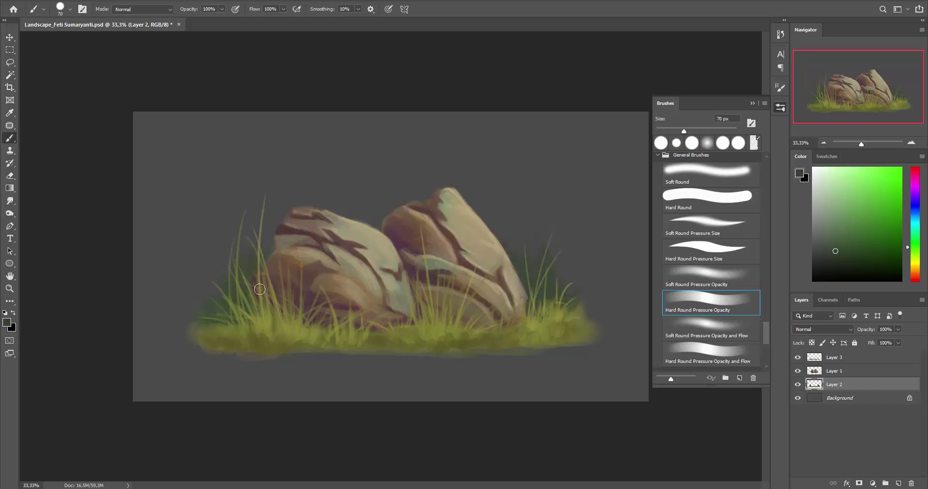
pyautogui.press(']')
pyautogui.press(']')
pyautogui.press(']')
pyautogui.moveTo(249, 208); pyautogui.dragTo(523, 268)
pyautogui.press(']')
pyautogui.press(']')
pyautogui.press(']')
pyautogui.moveTo(334, 164)
pyautogui.mouseDown()
pyautogui.moveTo(243, 280)
pyautogui.moveTo(224, 265)
pyautogui.moveTo(545, 265)
pyautogui.moveTo(301, 155)
pyautogui.moveTo(209, 258)
pyautogui.moveTo(193, 324)
pyautogui.mouseUp()
# Darken the grass edges, then paint darker green along the grass bottom on Layer 3
pyautogui.moveTo(589, 323)
pyautogui.mouseDown()
pyautogui.moveTo(614, 286)
pyautogui.moveTo(582, 323)
pyautogui.mouseUp()
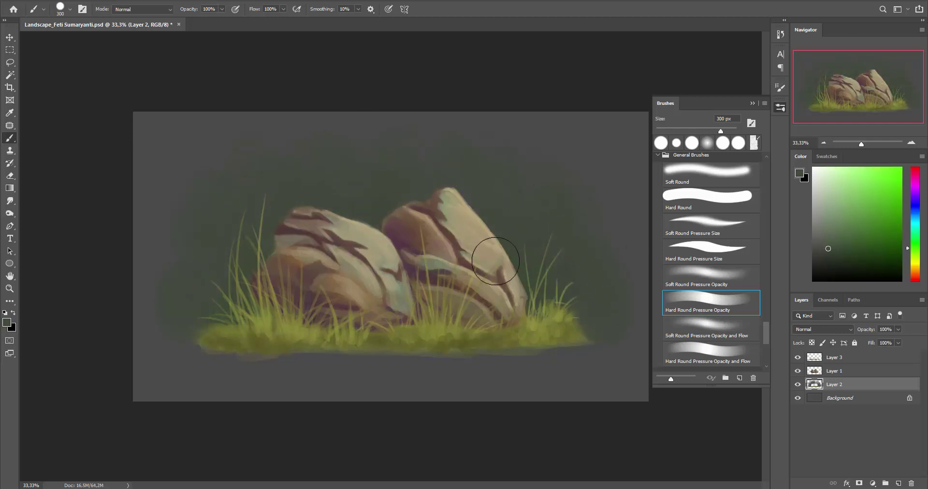
pyautogui.press('[')
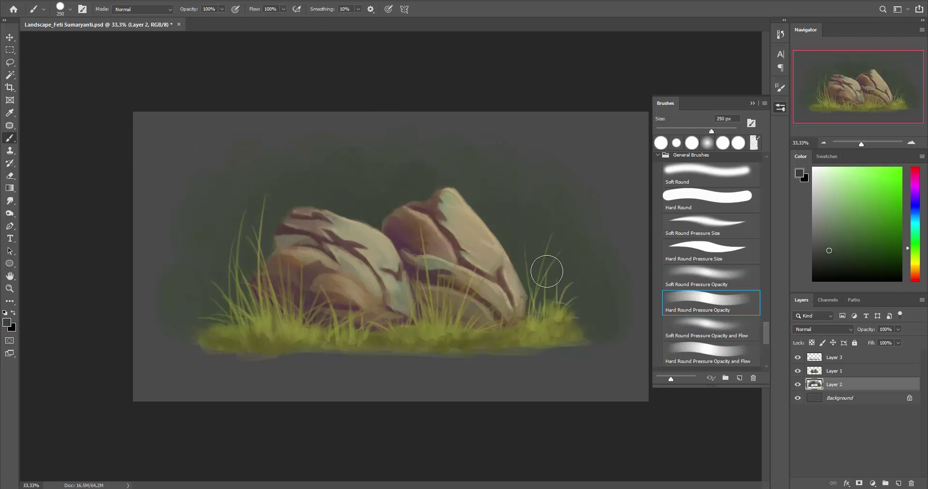
pyautogui.press('[')
pyautogui.press('[')
pyautogui.press('[')
pyautogui.hotkey('alt', '.')
pyautogui.moveTo(601, 347)
pyautogui.mouseDown()
pyautogui.moveTo(273, 343)
pyautogui.moveTo(589, 347)
pyautogui.mouseUp()
# Sample olive greens from the grass and paint a wider olive band under it
pyautogui.keyDown('alt'); pyautogui.click(314, 349); pyautogui.keyUp('alt')
pyautogui.press(']')
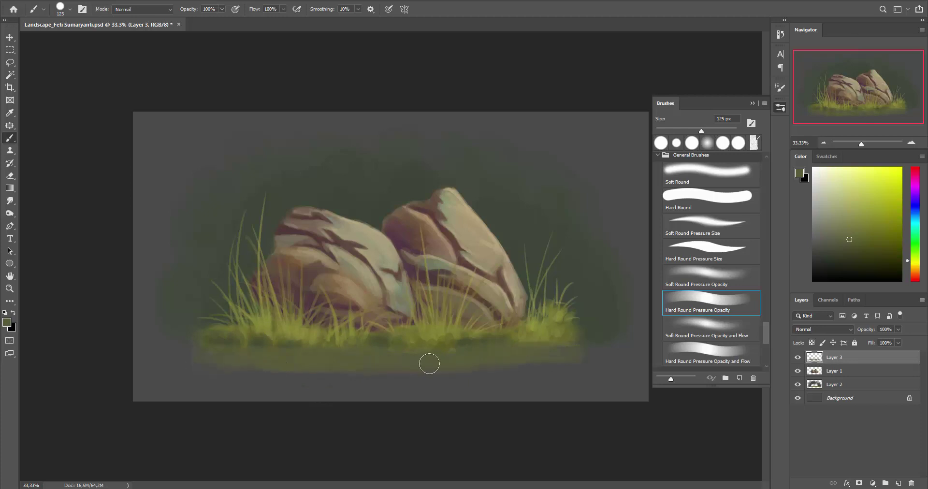
pyautogui.keyDown('alt'); pyautogui.click(527, 335); pyautogui.keyUp('alt')
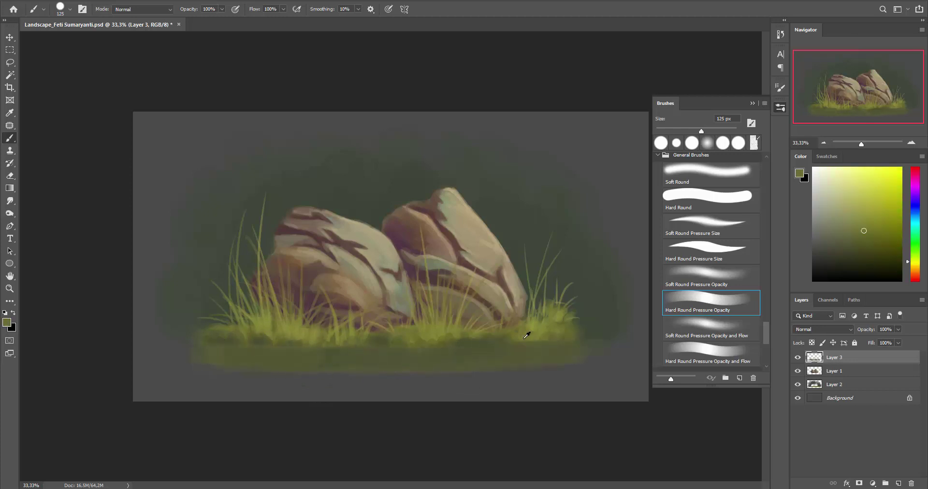
pyautogui.moveTo(527, 335)
pyautogui.mouseDown()
pyautogui.moveTo(404, 342)
pyautogui.moveTo(396, 358)
pyautogui.mouseUp()
# Extend the olive band leftward, then erase grass strands over the rocks' lower edges
pyautogui.moveTo(556, 353)
pyautogui.mouseDown()
pyautogui.moveTo(195, 365)
pyautogui.moveTo(508, 356)
pyautogui.moveTo(600, 330)
pyautogui.moveTo(335, 373)
pyautogui.moveTo(182, 373)
pyautogui.mouseUp()
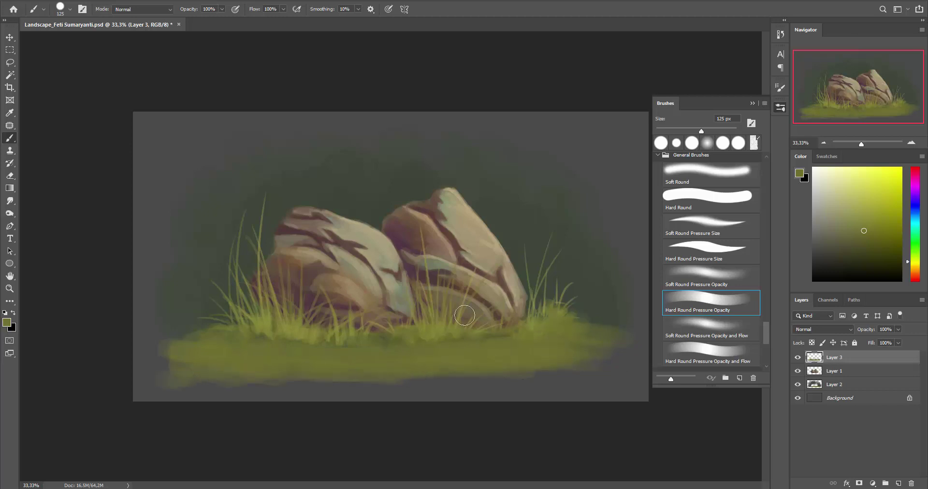
pyautogui.press('e')
pyautogui.moveTo(464, 316)
pyautogui.mouseDown()
pyautogui.moveTo(425, 290)
pyautogui.moveTo(406, 310)
pyautogui.moveTo(426, 310)
pyautogui.moveTo(386, 314)
pyautogui.moveTo(248, 296)
pyautogui.moveTo(275, 234)
pyautogui.mouseUp()
# Erase stray strands beside the rocks, repaint grass along their lower edge, and erase the grass's left edge
pyautogui.press(']')
pyautogui.press(']')
pyautogui.moveTo(562, 244); pyautogui.dragTo(552, 283)
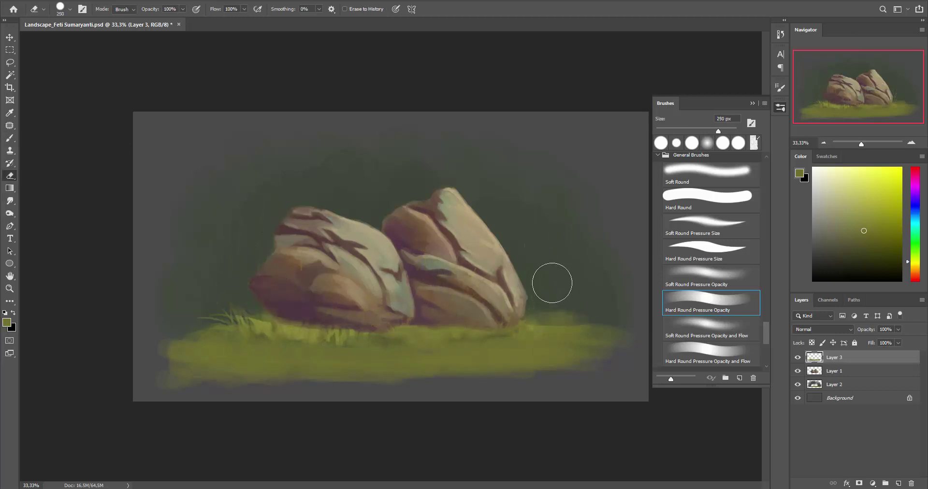
pyautogui.press('b')
pyautogui.moveTo(505, 332)
pyautogui.mouseDown()
pyautogui.moveTo(352, 345)
pyautogui.moveTo(325, 328)
pyautogui.moveTo(618, 332)
pyautogui.mouseUp()
pyautogui.press('e')
pyautogui.moveTo(184, 343)
pyautogui.mouseDown()
pyautogui.moveTo(173, 371)
pyautogui.moveTo(624, 343)
pyautogui.moveTo(393, 393)
pyautogui.moveTo(505, 393)
pyautogui.mouseUp()
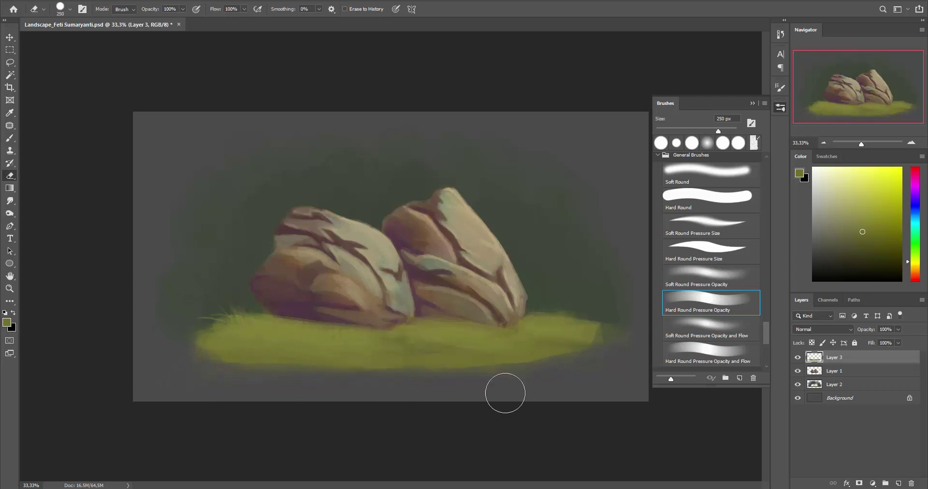
# Select the rock and grass layers together and move them lower
pyautogui.press('v')
pyautogui.click(834, 371)
pyautogui.moveTo(386, 274)
pyautogui.mouseDown()
pyautogui.moveTo(388, 314)
pyautogui.moveTo(389, 306)
pyautogui.mouseUp()
# Paint soft dark-green shadows below both rocks, lightening the one under the left rock
pyautogui.press('b')
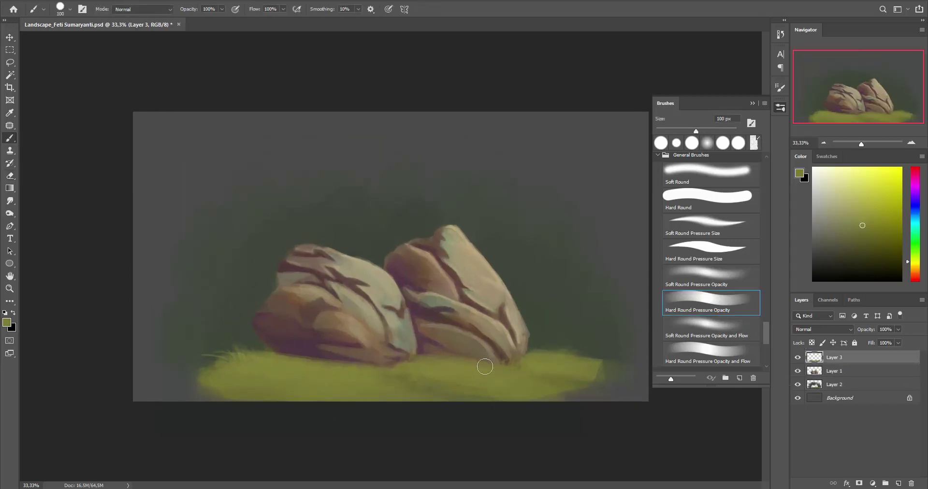
pyautogui.press('[')
pyautogui.moveTo(382, 375); pyautogui.dragTo(465, 398)
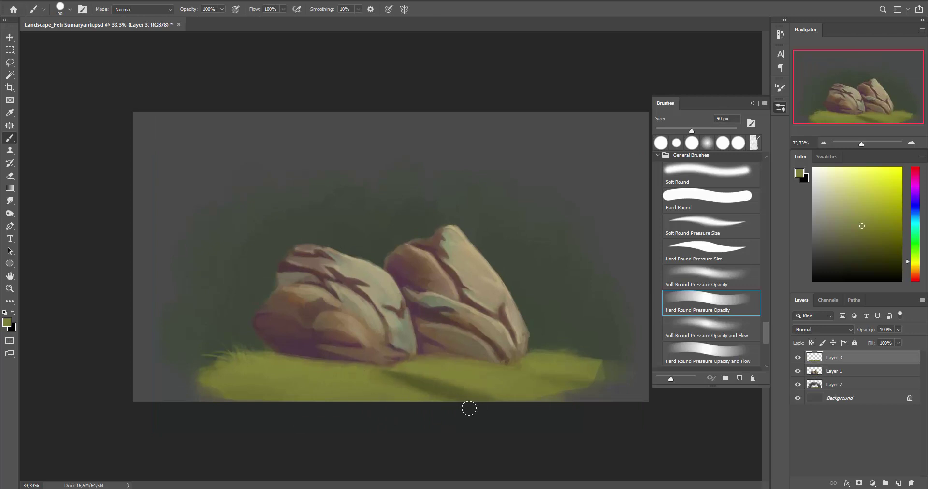
pyautogui.keyDown('alt'); pyautogui.click(528, 368); pyautogui.keyUp('alt')
pyautogui.keyDown('alt'); pyautogui.click(472, 376); pyautogui.keyUp('alt')
pyautogui.moveTo(372, 378)
pyautogui.mouseDown()
pyautogui.moveTo(271, 387)
pyautogui.moveTo(392, 401)
pyautogui.mouseUp()
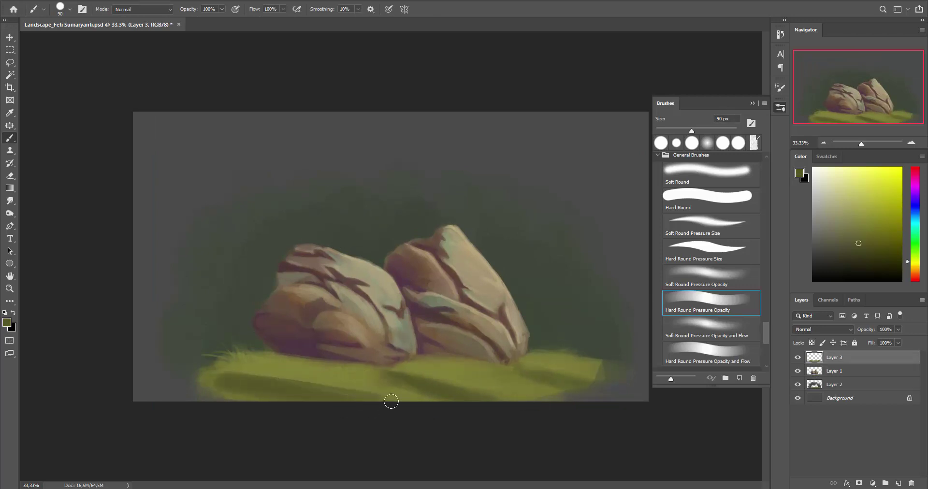
pyautogui.keyDown('alt'); pyautogui.click(265, 387); pyautogui.keyUp('alt')
pyautogui.moveTo(266, 388); pyautogui.dragTo(202, 389)
# Crop the canvas in from both the left and right sides
pyautogui.press('c')
pyautogui.moveTo(133, 256); pyautogui.dragTo(208, 256)
pyautogui.moveTo(648, 257); pyautogui.dragTo(576, 256)
pyautogui.press('Return')
# On a new Layer 4, paint thin grass blades left of the left rock and along the rocks' bottoms
pyautogui.press('b')
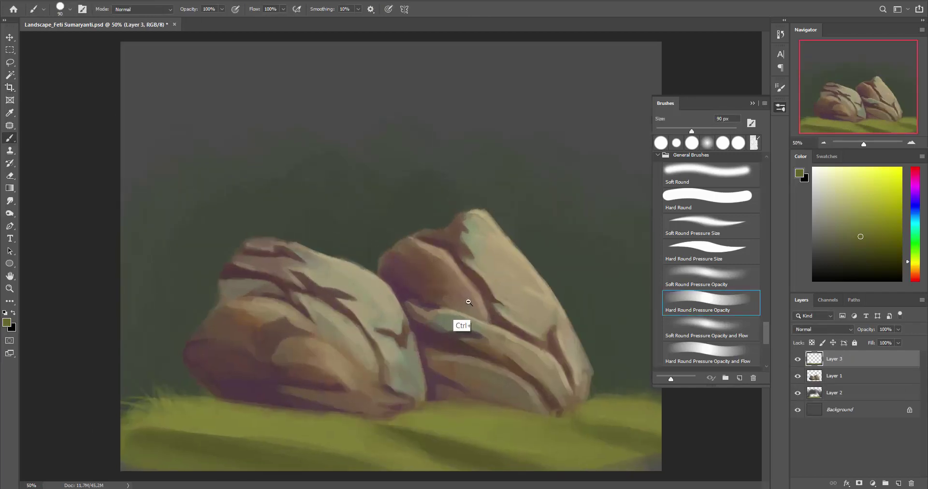
pyautogui.press('[')
pyautogui.hotkey('ctrl', 'shift', 'alt', 'n')
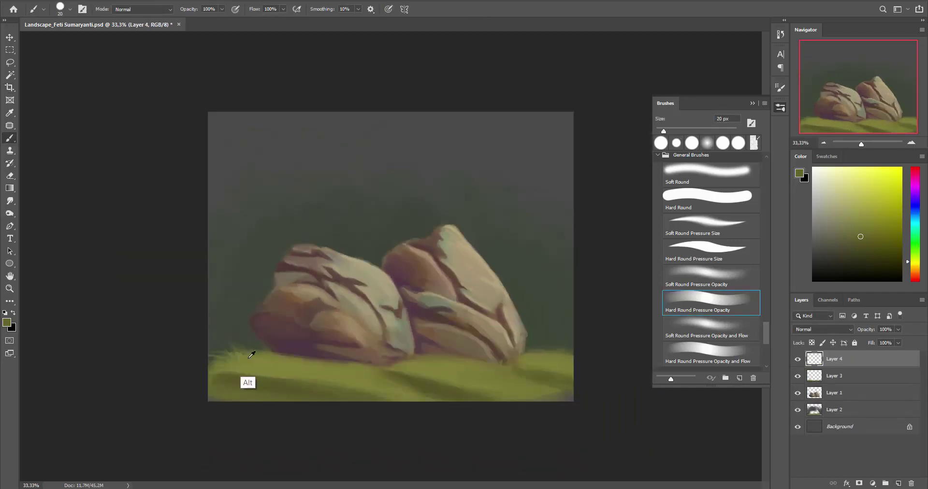
pyautogui.moveTo(229, 322)
pyautogui.mouseDown()
pyautogui.moveTo(244, 351)
pyautogui.moveTo(236, 311)
pyautogui.moveTo(213, 321)
pyautogui.mouseUp()
pyautogui.press('[')
pyautogui.moveTo(243, 350); pyautogui.dragTo(237, 285)
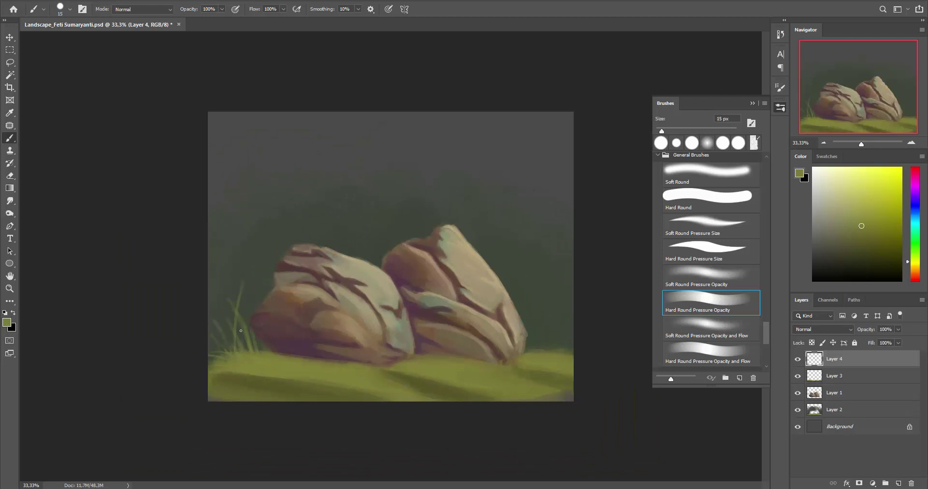
pyautogui.keyDown('alt'); pyautogui.click(470, 349); pyautogui.keyUp('alt')
pyautogui.moveTo(425, 378); pyautogui.dragTo(427, 364)
pyautogui.moveTo(445, 380); pyautogui.dragTo(445, 368)
pyautogui.moveTo(302, 378); pyautogui.dragTo(297, 362)
# Paint more grass blades with sampled greens to the right of the right rock and beside the left rock
pyautogui.keyDown('alt'); pyautogui.click(542, 361); pyautogui.keyUp('alt')
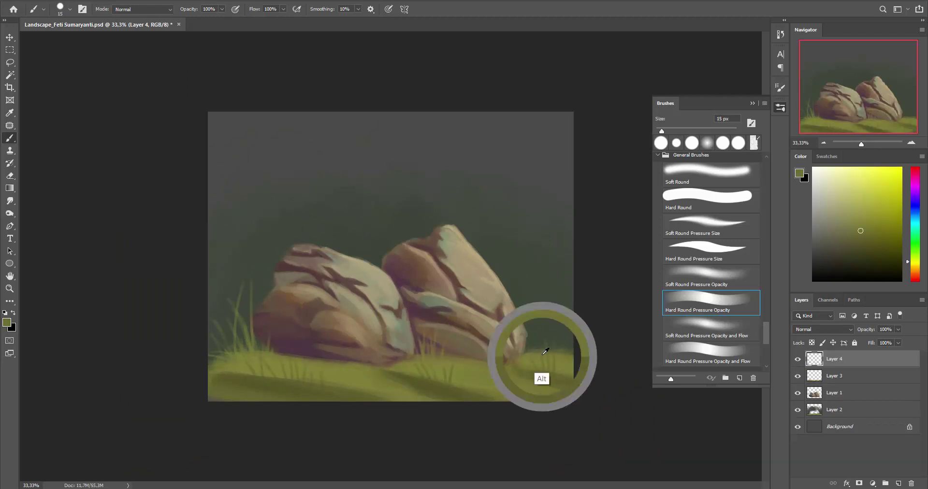
pyautogui.moveTo(560, 348); pyautogui.dragTo(560, 296)
pyautogui.moveTo(550, 348); pyautogui.dragTo(551, 320)
pyautogui.keyDown('alt'); pyautogui.click(224, 384); pyautogui.keyUp('alt')
pyautogui.moveTo(225, 360); pyautogui.dragTo(227, 323)
pyautogui.moveTo(231, 354); pyautogui.dragTo(228, 275)
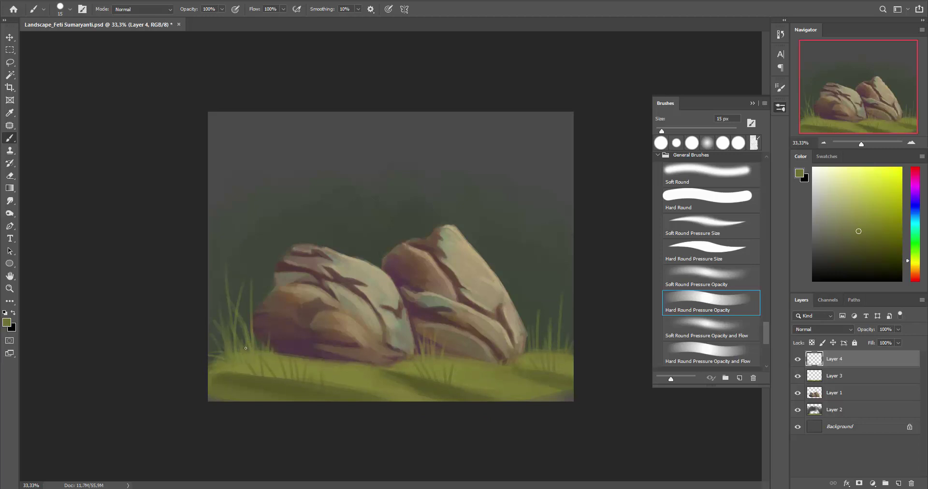
pyautogui.moveTo(246, 348); pyautogui.dragTo(251, 257)
pyautogui.moveTo(534, 345); pyautogui.dragTo(546, 241)
# Sample greens from the grass and Layer 2 backdrop, then pick a pale yellow on Layer 4
pyautogui.keyDown('alt'); pyautogui.click(237, 312); pyautogui.keyUp('alt')
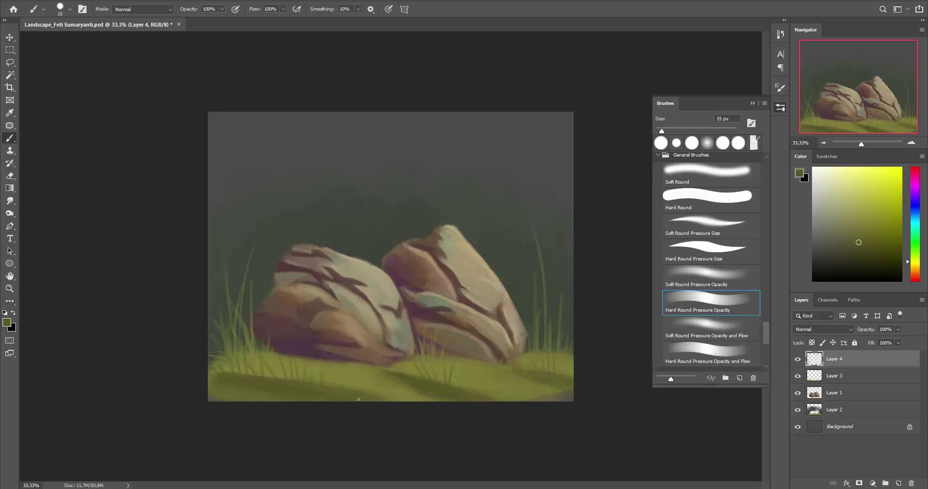
pyautogui.keyDown('alt'); pyautogui.click(277, 364); pyautogui.keyUp('alt')
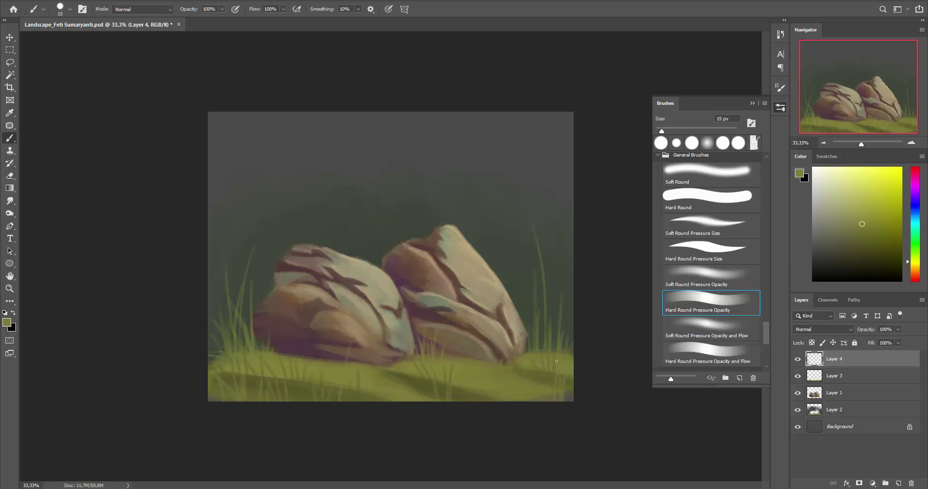
pyautogui.hotkey('alt', '[')
pyautogui.hotkey('alt', '[')
pyautogui.hotkey('alt', '[')
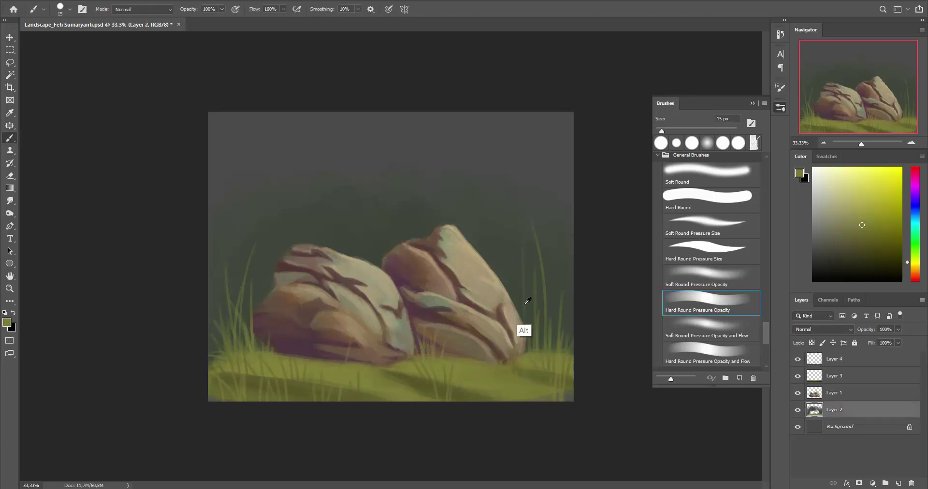
pyautogui.keyDown('alt'); pyautogui.click(528, 302); pyautogui.keyUp('alt')
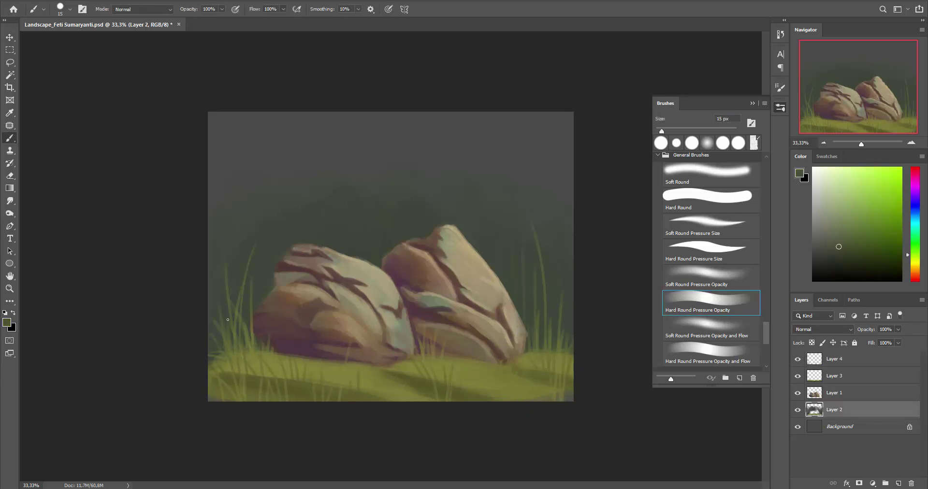
pyautogui.hotkey('alt', ']')
pyautogui.hotkey('alt', ']')
pyautogui.hotkey('alt', ']')
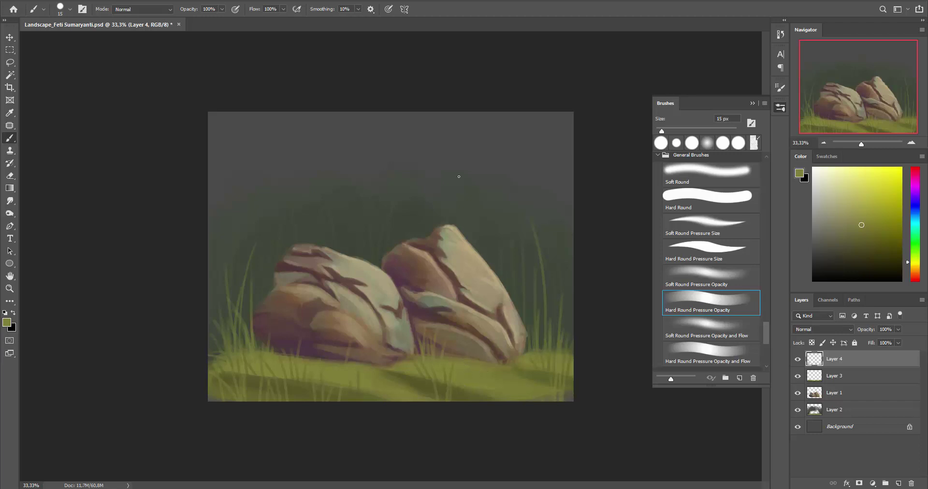
pyautogui.click(831, 179)
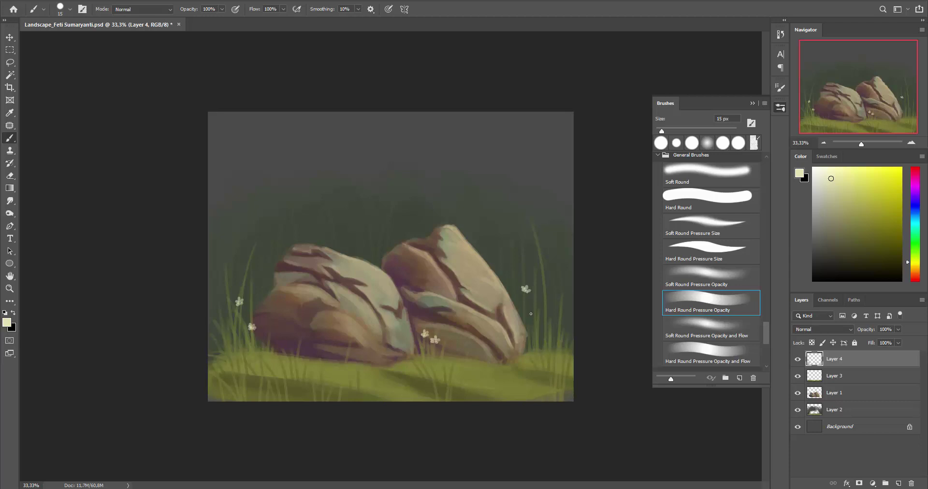
# Choose a tan-orange colour and dot flower buds along the grass stalks
pyautogui.click(914, 267)
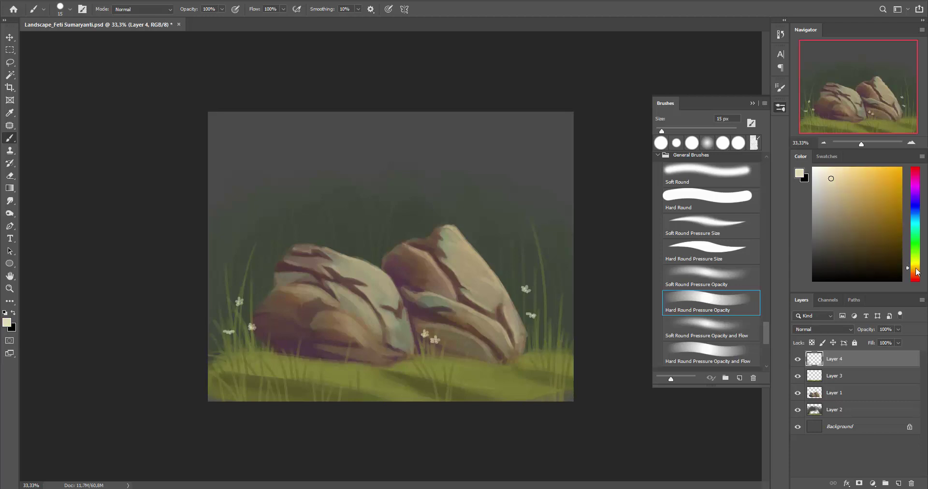
pyautogui.click(864, 204)
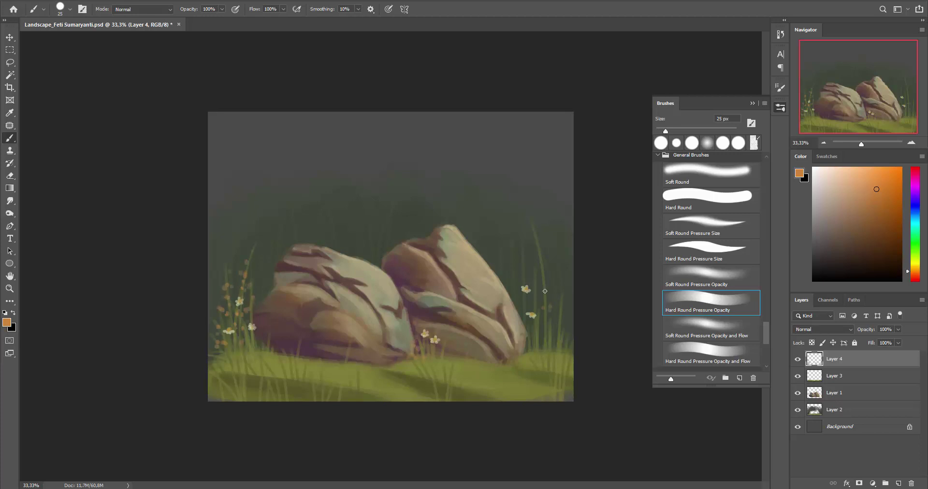
pyautogui.click(539, 276)
pyautogui.click(537, 256)
pyautogui.click(536, 244)
pyautogui.click(547, 258)
pyautogui.click(529, 301)
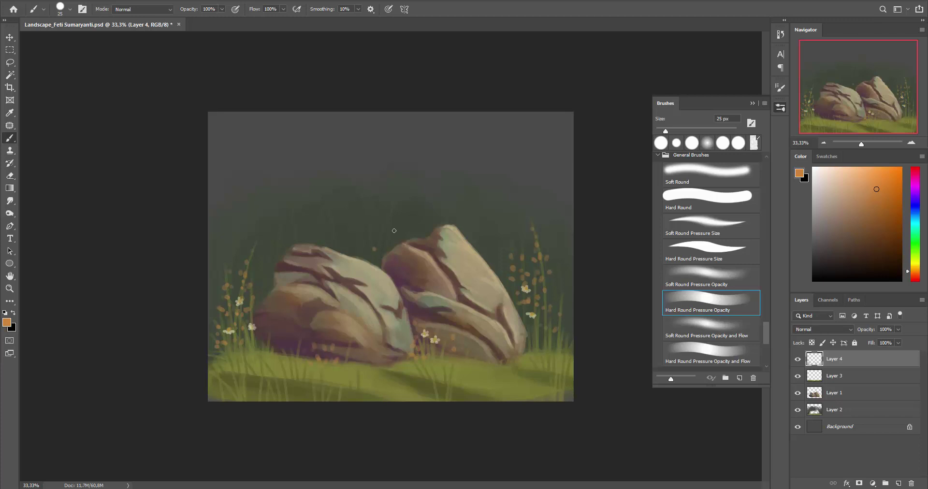
# Sample dark olive-brown, olive greens and yellow-ochre with the brush at 15 px
pyautogui.keyDown('alt'); pyautogui.click(379, 246); pyautogui.keyUp('alt')
pyautogui.press('[')
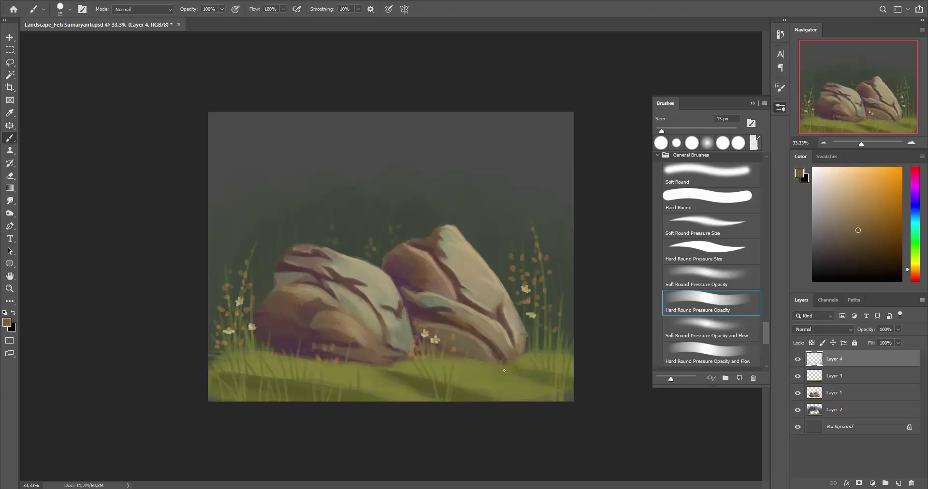
pyautogui.keyDown('alt'); pyautogui.click(472, 393); pyautogui.keyUp('alt')
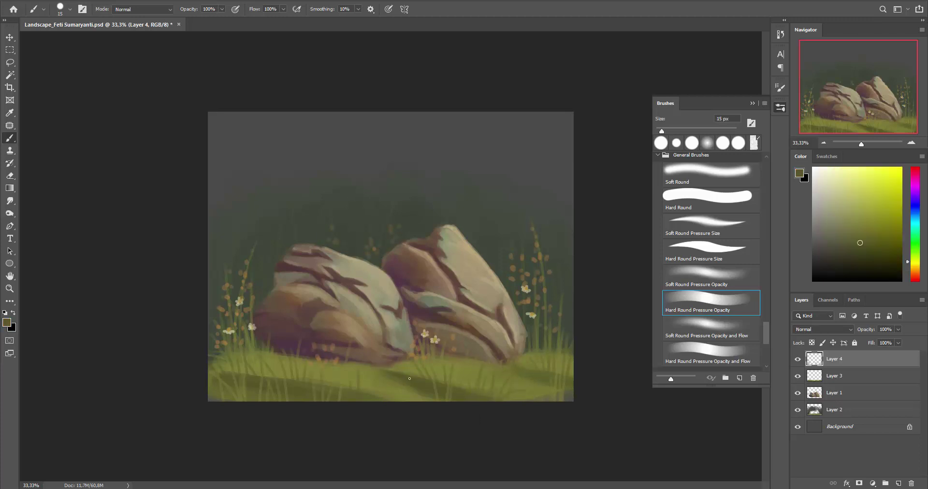
pyautogui.keyDown('alt'); pyautogui.click(354, 400); pyautogui.keyUp('alt')
pyautogui.keyDown('alt'); pyautogui.click(430, 357); pyautogui.keyUp('alt')
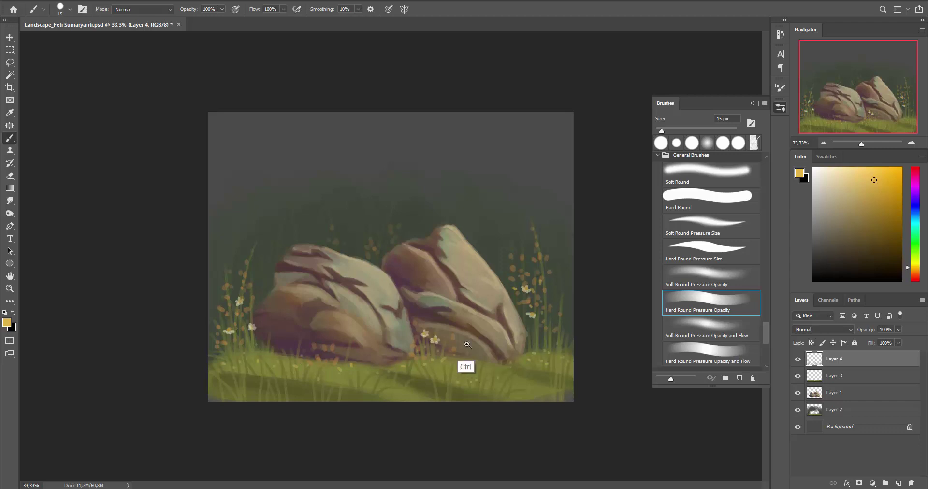
# Select the rock layer and apply Levels to deepen its darks
pyautogui.hotkey('ctrl', '+')
pyautogui.keyDown('ctrl'); pyautogui.click(517, 352); pyautogui.keyUp('ctrl')
pyautogui.hotkey('ctrl', 'l')
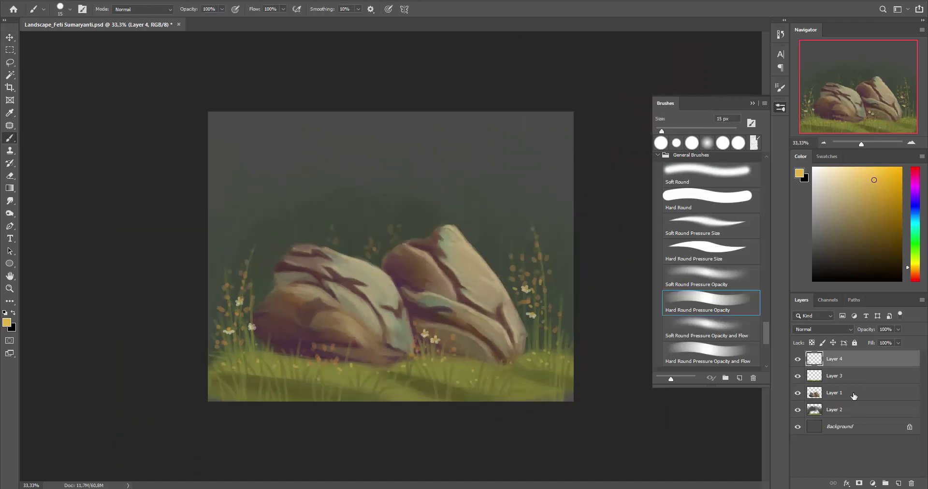
pyautogui.click(834, 410)
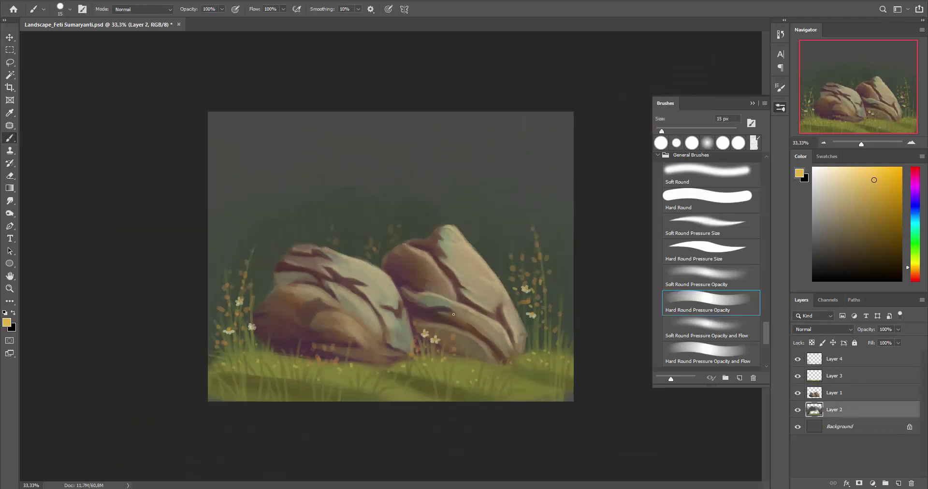
pyautogui.press(']')
pyautogui.press(']')
pyautogui.press(']')
# Paint a dark teal-green shadow behind the left rock with a 250 px brush
pyautogui.keyDown('alt'); pyautogui.click(357, 203); pyautogui.keyUp('alt')
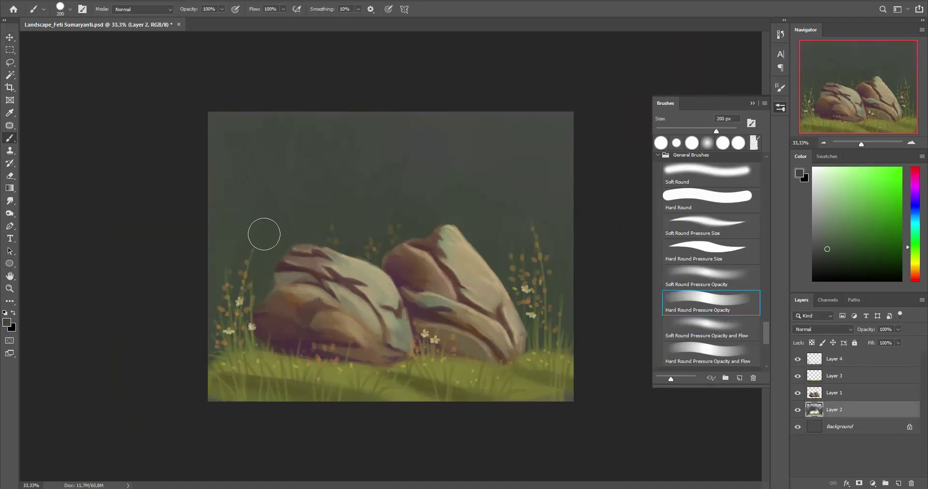
pyautogui.keyDown('alt'); pyautogui.click(518, 114); pyautogui.keyUp('alt')
pyautogui.press(']')
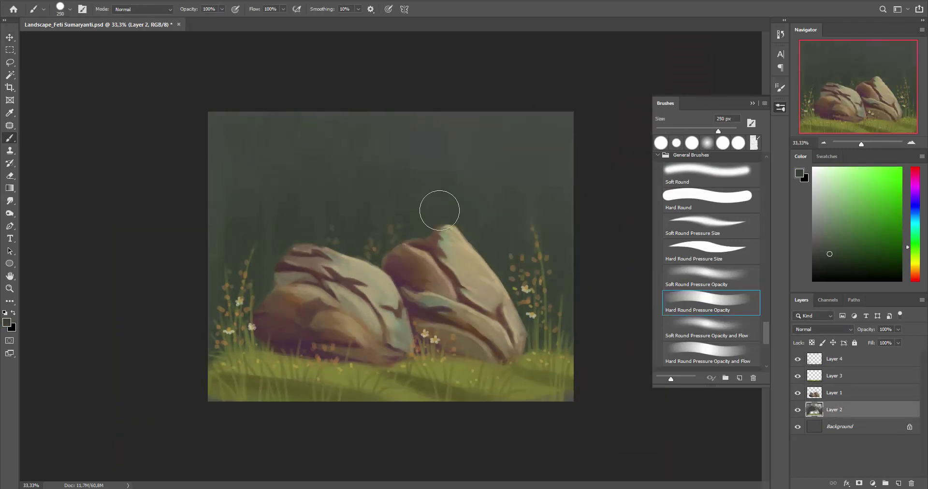
pyautogui.keyDown('alt'); pyautogui.click(264, 184); pyautogui.keyUp('alt')
pyautogui.moveTo(242, 208)
pyautogui.mouseDown()
pyautogui.moveTo(297, 256)
pyautogui.moveTo(263, 303)
pyautogui.mouseUp()
pyautogui.keyDown('alt'); pyautogui.click(256, 242); pyautogui.keyUp('alt')
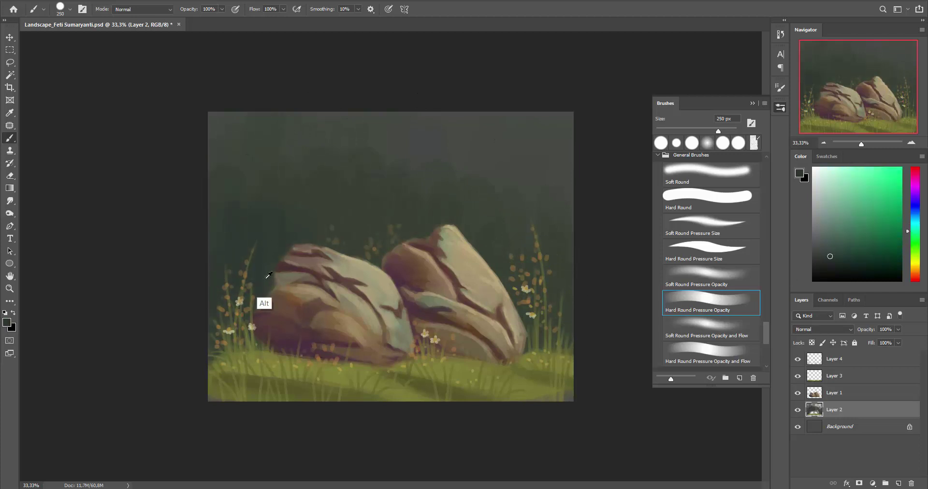
# Paint a tan-yellow golden glow and light shafts in the upper right background
pyautogui.click(916, 259)
pyautogui.moveTo(524, 131); pyautogui.dragTo(531, 227)
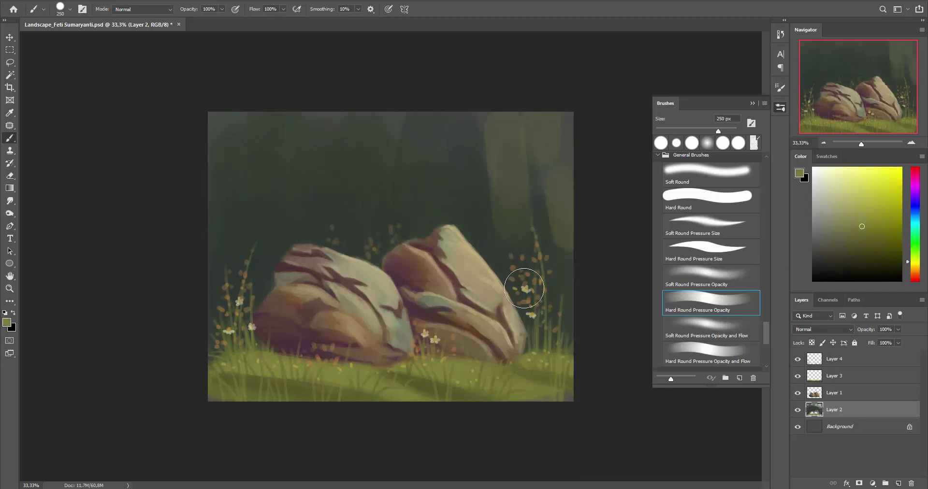
pyautogui.moveTo(483, 154); pyautogui.dragTo(512, 290)
pyautogui.moveTo(410, 184); pyautogui.dragTo(536, 228)
pyautogui.click(915, 270)
pyautogui.moveTo(541, 126); pyautogui.dragTo(537, 205)
pyautogui.keyDown('alt'); pyautogui.click(537, 208); pyautogui.keyUp('alt')
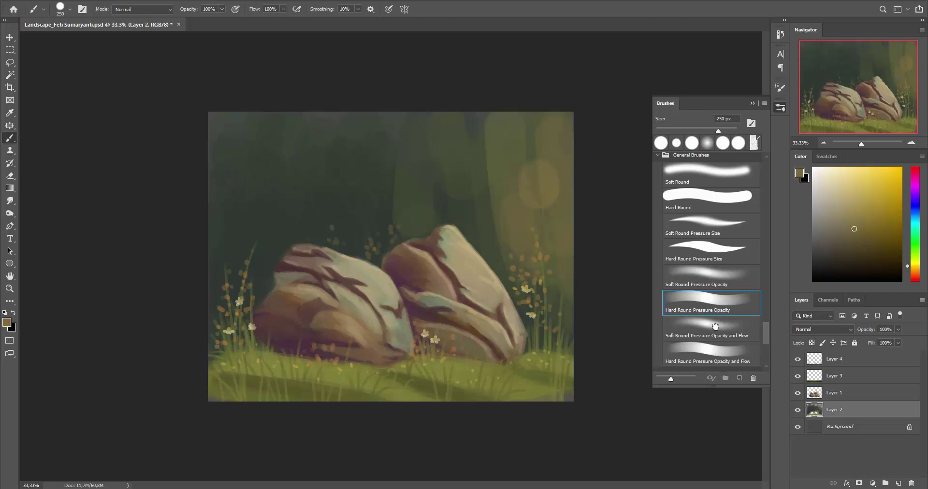
# Switch to a soft pressure-opacity brush at 20% opacity and 600 px, sampling backdrop tones
pyautogui.click(713, 326)
pyautogui.press('2')
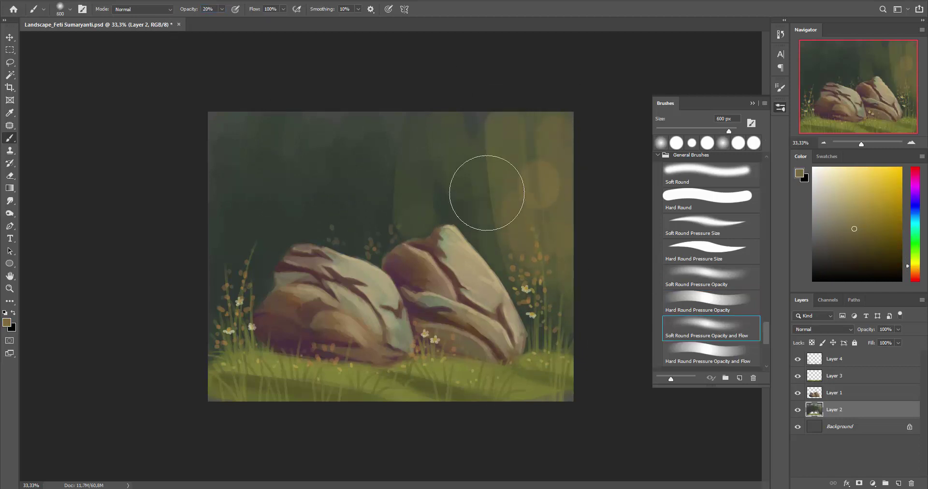
pyautogui.keyDown('alt'); pyautogui.click(479, 203); pyautogui.keyUp('alt')
pyautogui.press(']')
pyautogui.keyDown('alt'); pyautogui.click(561, 228); pyautogui.keyUp('alt')
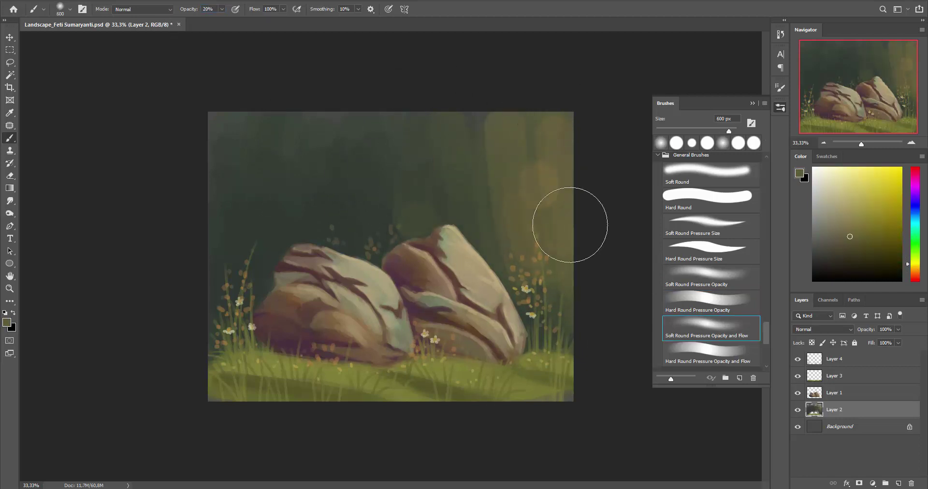
pyautogui.keyDown('alt'); pyautogui.click(252, 121); pyautogui.keyUp('alt')
pyautogui.keyDown('alt'); pyautogui.click(513, 193); pyautogui.keyUp('alt')
# Return to a hard pressure-opacity brush at full opacity, sized 100–200 px
pyautogui.keyDown('alt'); pyautogui.click(541, 203); pyautogui.keyUp('alt')
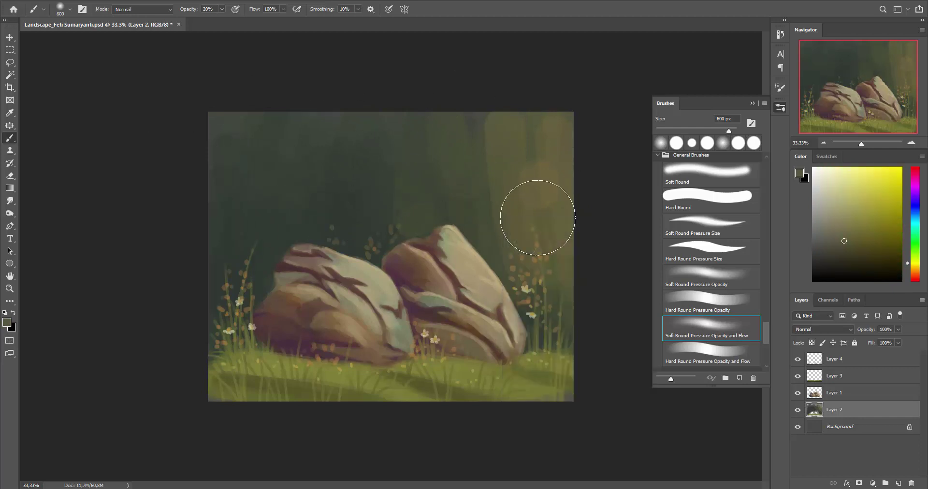
pyautogui.press('.')
pyautogui.press('[')
pyautogui.press('[')
pyautogui.press('[')
pyautogui.press('0')
pyautogui.keyDown('alt'); pyautogui.click(486, 242); pyautogui.keyUp('alt')
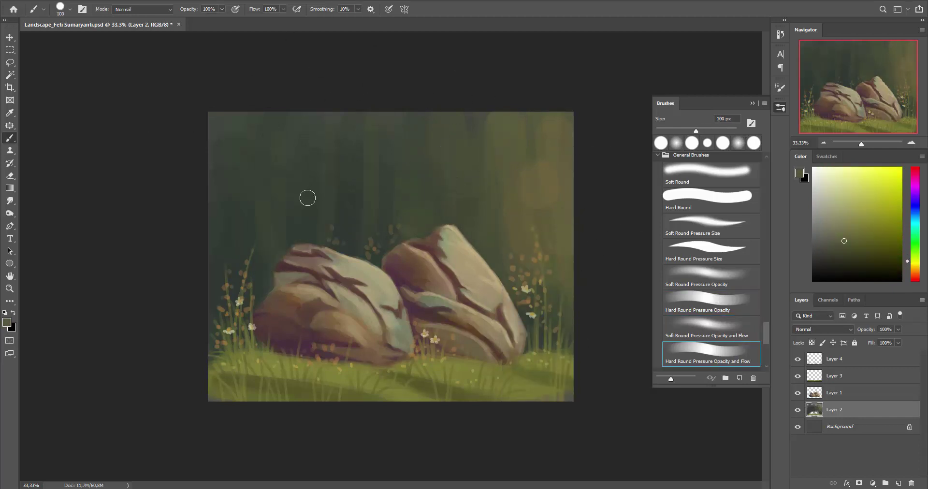
pyautogui.press(']')
pyautogui.press(']')
pyautogui.press(']')
pyautogui.keyDown('alt'); pyautogui.click(240, 231); pyautogui.keyUp('alt')
# Sample olive and darker green tones for tree trunks with a 400 px brush
pyautogui.keyDown('alt'); pyautogui.click(545, 223); pyautogui.keyUp('alt')
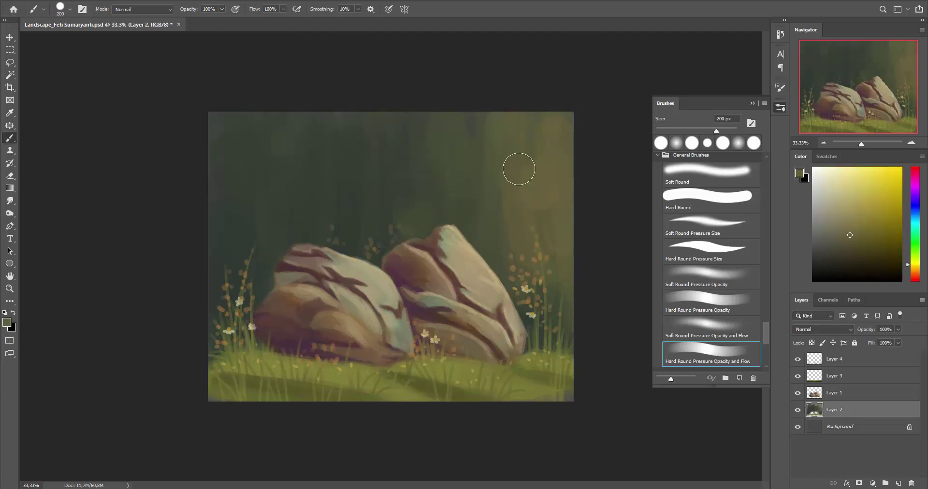
pyautogui.keyDown('alt'); pyautogui.click(526, 260); pyautogui.keyUp('alt')
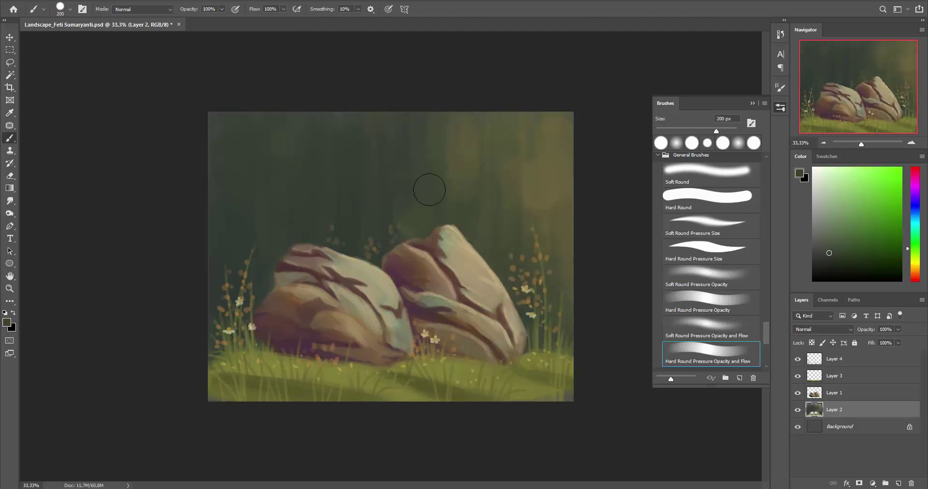
pyautogui.keyDown('alt'); pyautogui.click(485, 191); pyautogui.keyUp('alt')
pyautogui.keyDown('alt'); pyautogui.click(502, 104); pyautogui.keyUp('alt')
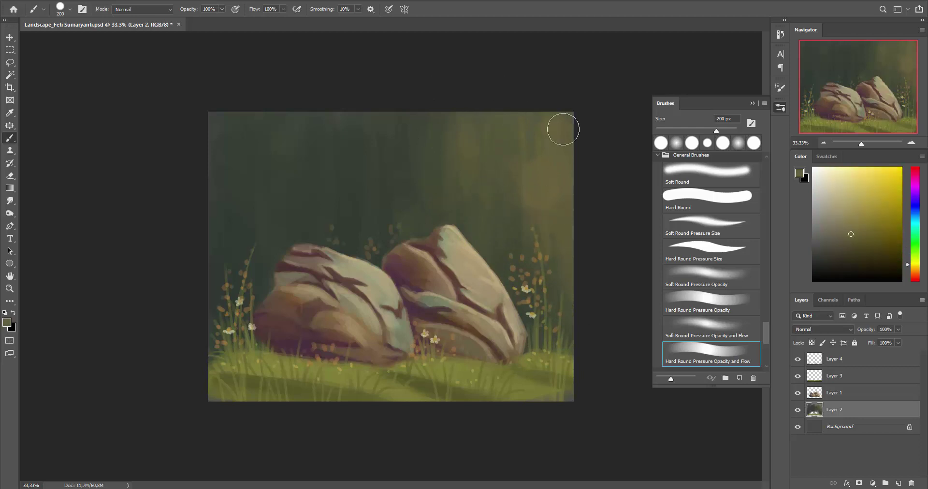
pyautogui.press(']')
pyautogui.press(']')
pyautogui.press(']')
pyautogui.keyDown('alt'); pyautogui.click(300, 108); pyautogui.keyUp('alt')
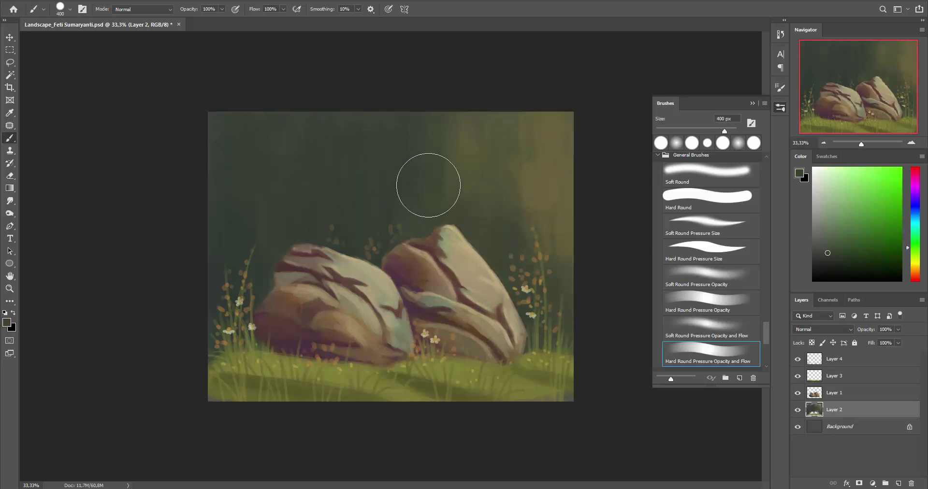
# Paint a thin light yellow-olive grass blade with a 15 px brush
pyautogui.press('[')
pyautogui.press('[')
pyautogui.press('[')
pyautogui.keyDown('alt'); pyautogui.click(356, 299); pyautogui.keyUp('alt')
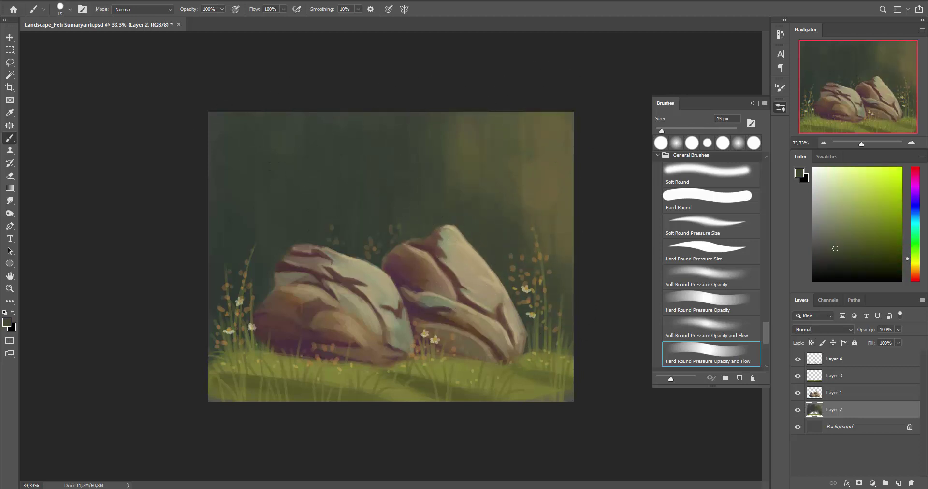
pyautogui.keyDown('alt'); pyautogui.click(553, 356); pyautogui.keyUp('alt')
pyautogui.moveTo(266, 239); pyautogui.dragTo(252, 304)
# Group the painting layers into Group 1, merge a copy, and hide the original group
pyautogui.press('v')
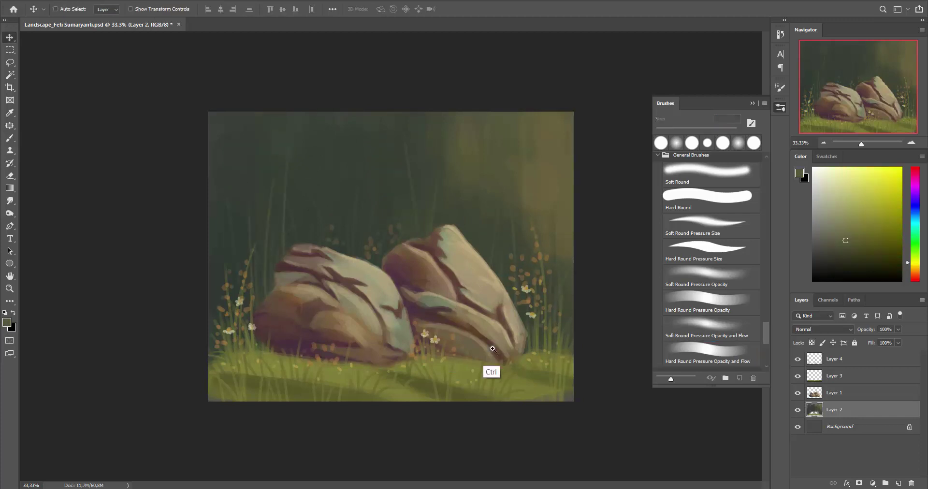
pyautogui.keyDown('shift'); pyautogui.click(860, 359); pyautogui.keyUp('shift')
pyautogui.hotkey('ctrl', 'g')
pyautogui.hotkey('ctrl', 'j')
pyautogui.hotkey('ctrl', 'e')
pyautogui.click(798, 373)
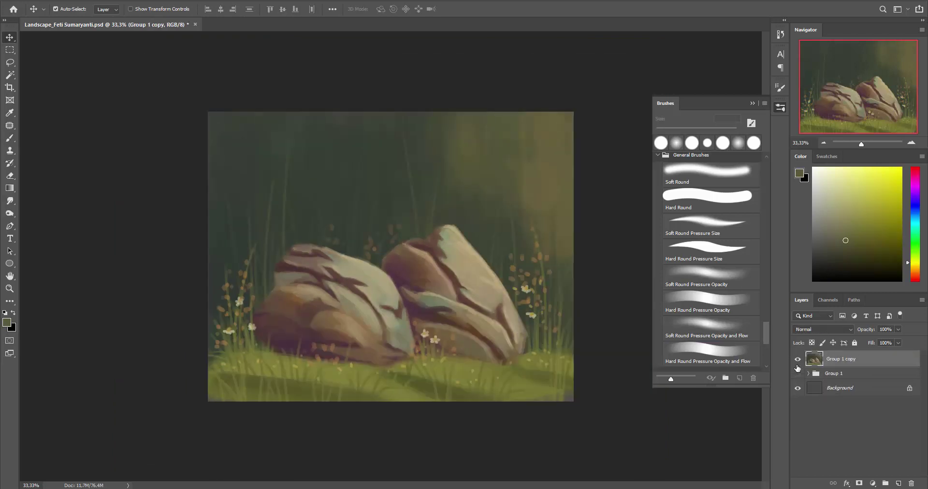
pyautogui.hotkey('ctrl', 'l')
pyautogui.press('Return')
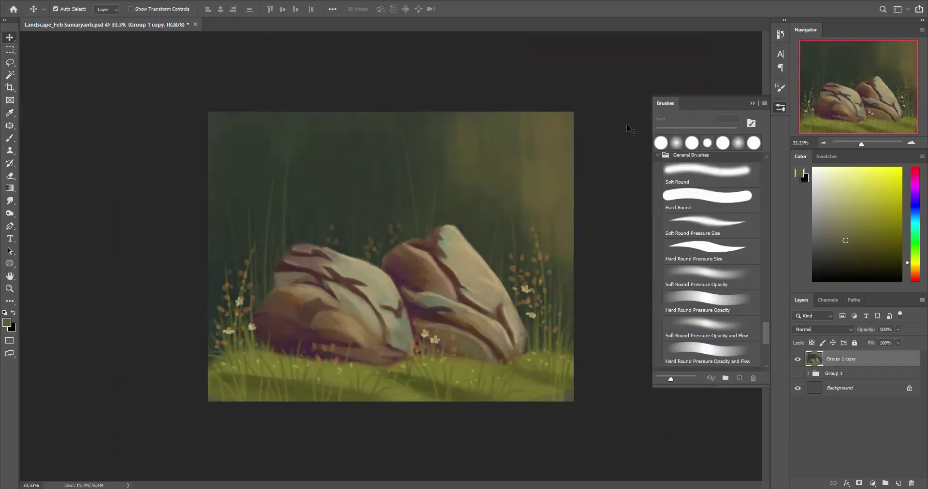
# Apply Color Balance shifting midtones to Magenta −9 and Blue +9
pyautogui.hotkey('ctrl', 'b')
pyautogui.moveTo(592, 199); pyautogui.dragTo(598, 211)
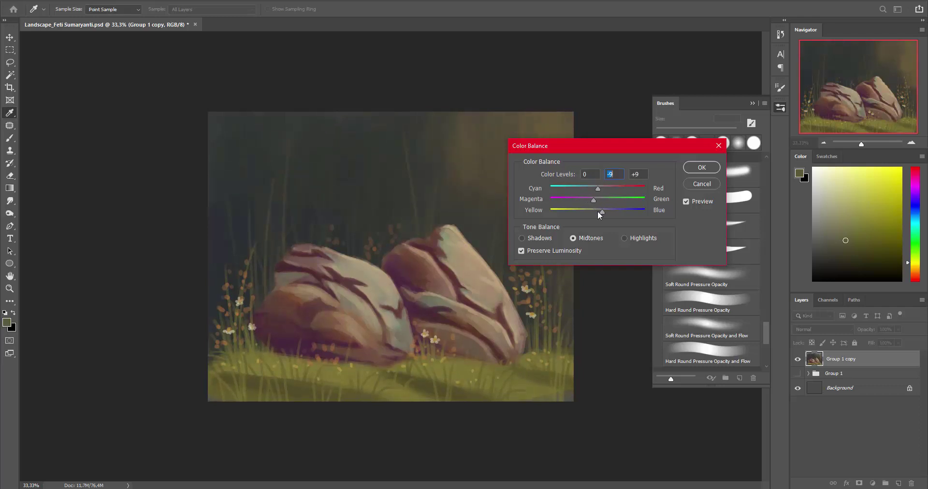
pyautogui.press('Return')
# Apply Levels with black input 12 and white input 222, then zoom to 50%
pyautogui.hotkey('ctrl', 'l')
pyautogui.moveTo(530, 153); pyautogui.dragTo(535, 153)
pyautogui.moveTo(652, 154); pyautogui.dragTo(637, 154)
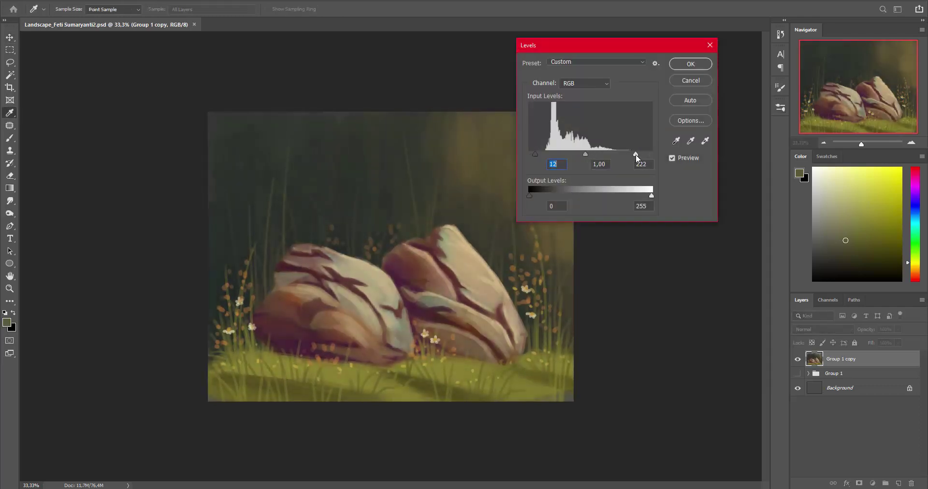
pyautogui.press('Return')
pyautogui.press('v')
pyautogui.hotkey('ctrl', '+')
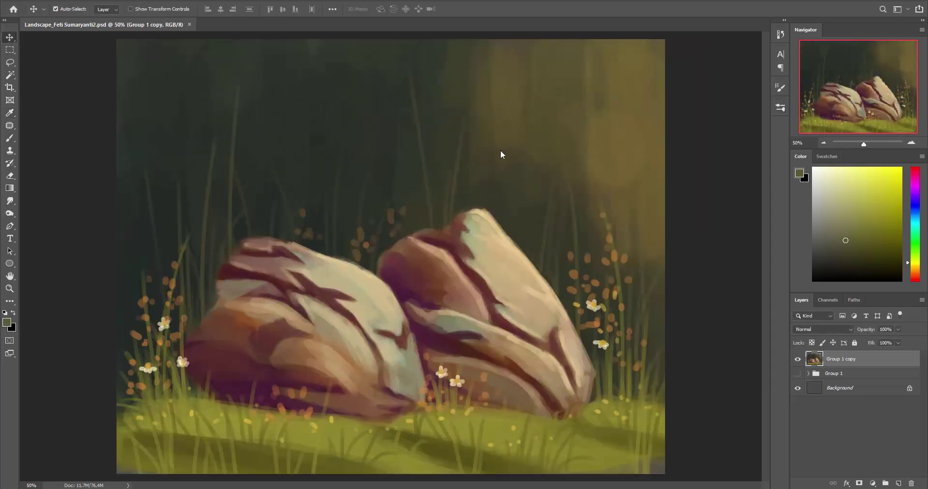
# Crop the canvas top down to about 1448 px height, then trim slightly more
pyautogui.press('c')
pyautogui.moveTo(390, 40); pyautogui.dragTo(396, 81)
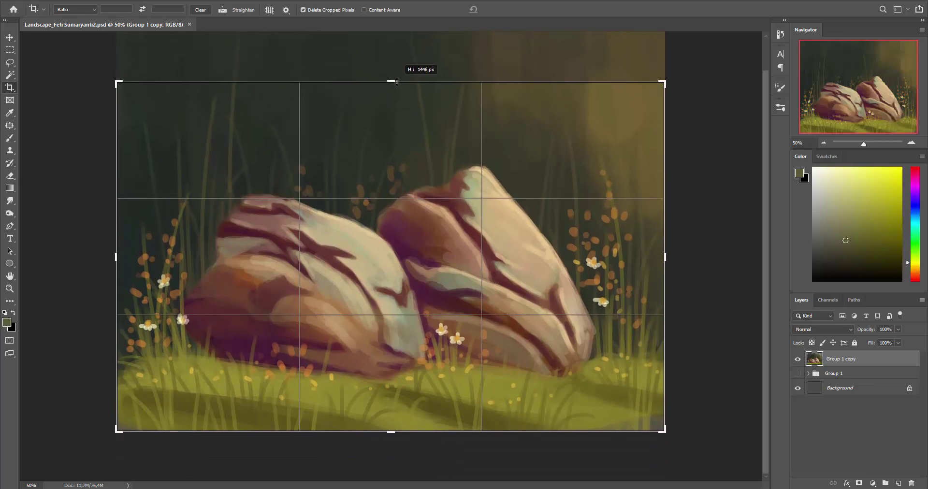
pyautogui.press('Return')
pyautogui.press('v')
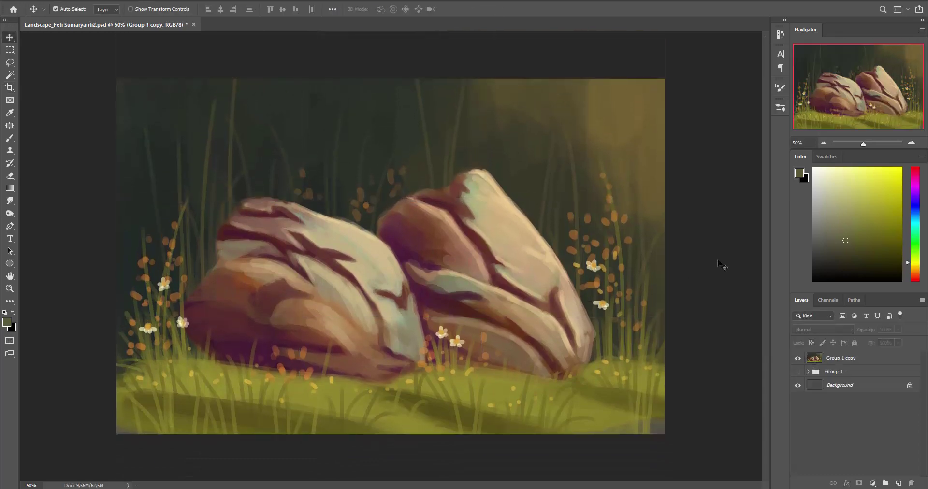
pyautogui.press('c')
pyautogui.press('Return')
pyautogui.press('v')
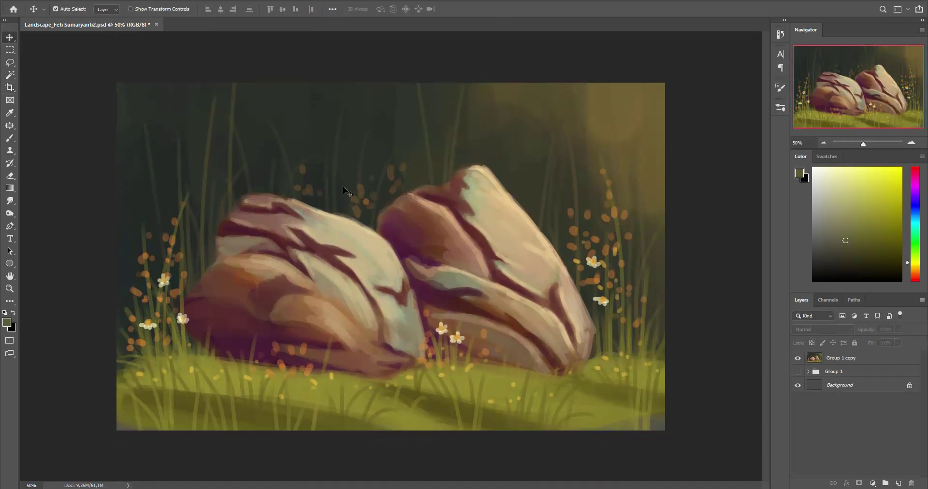